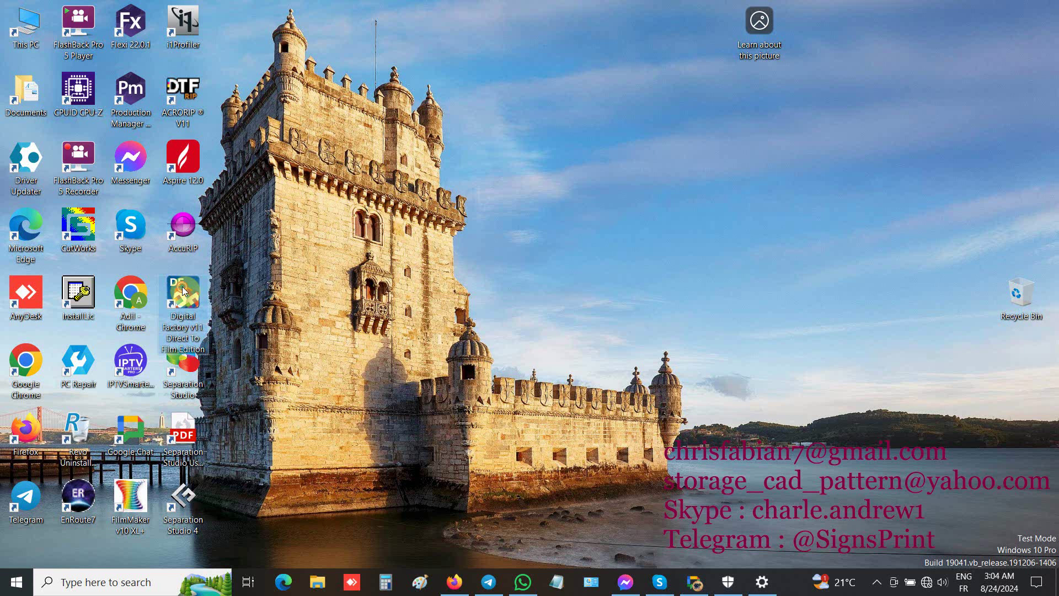
- Close the Compass help window and import the ASUS HW INFO image into the White Garment queue, accepting the low-resolution notice
left_click(457, 415)
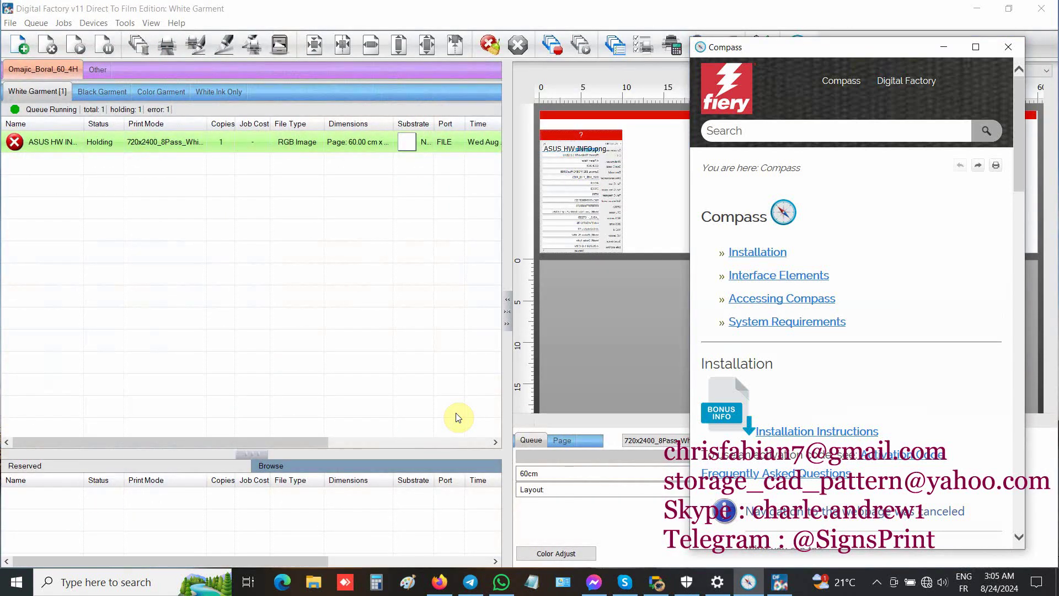
left_click(1008, 48)
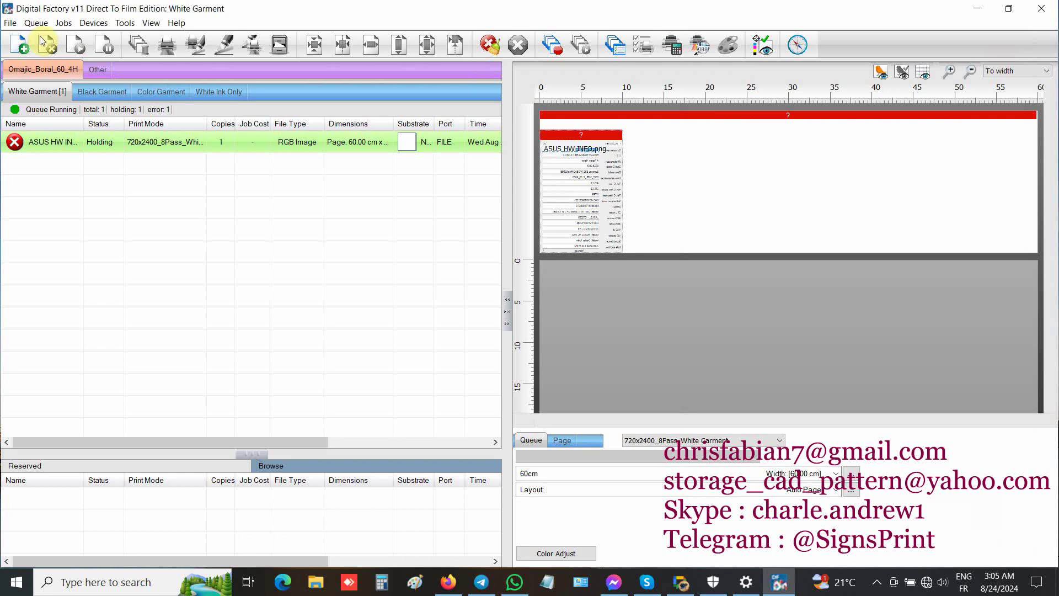
left_click(10, 24)
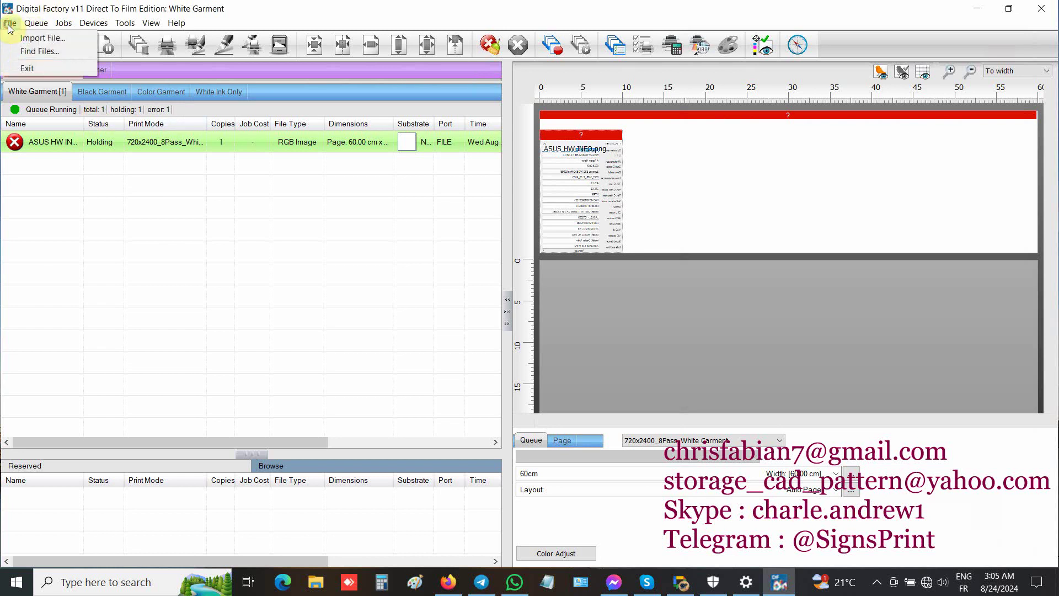
left_click(38, 37)
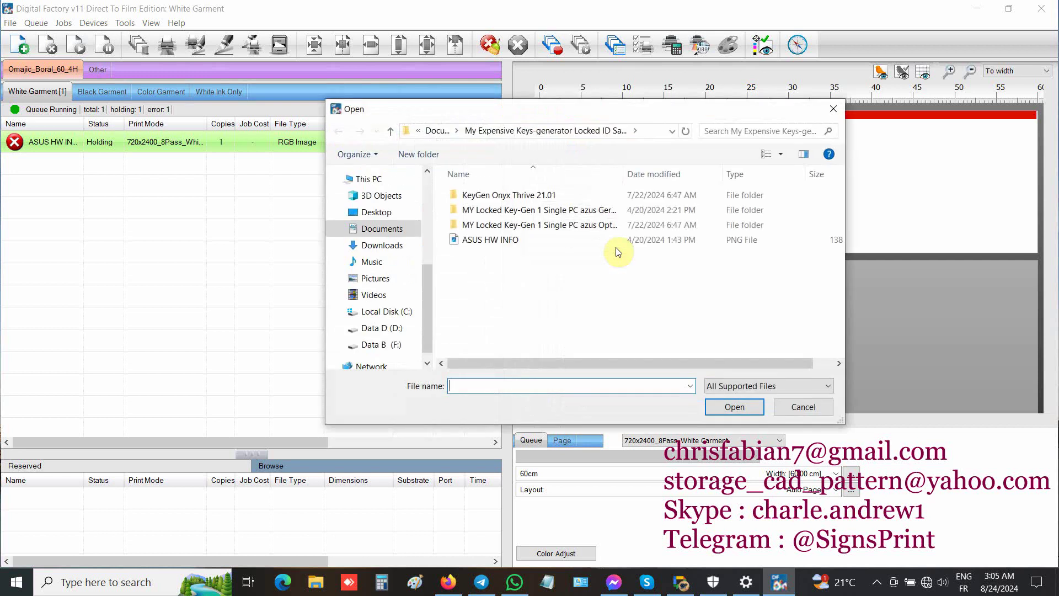
double_click(478, 240)
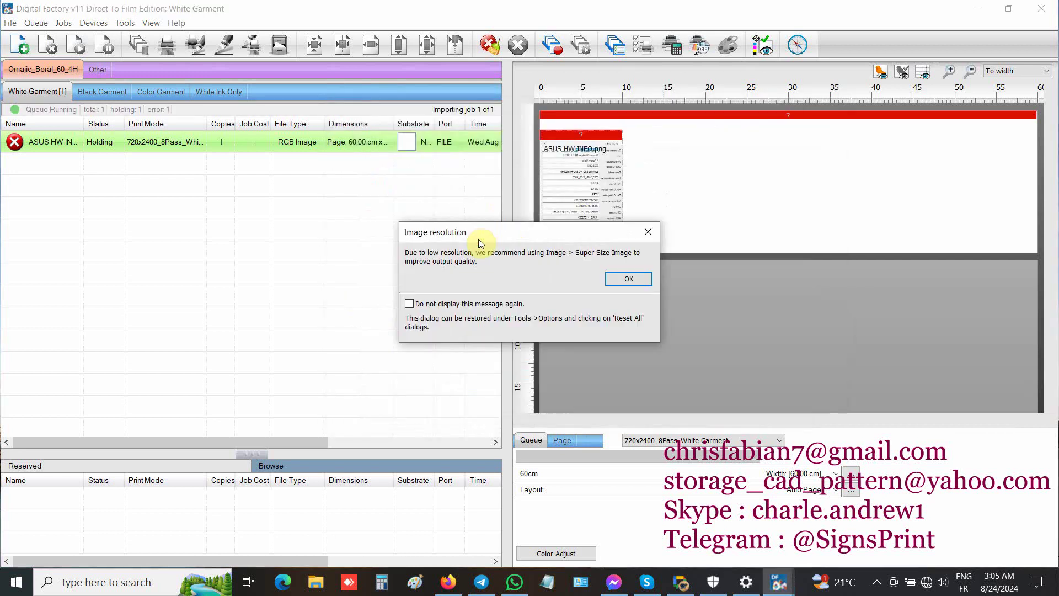
left_click(623, 278)
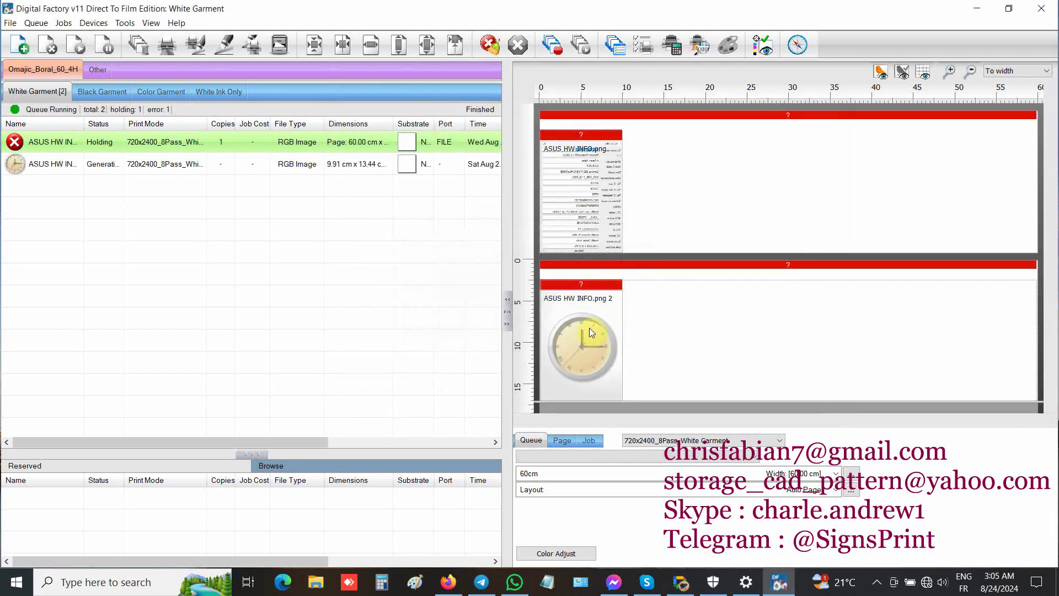
- Select the newly imported ASUS HW INFO job and review its general job ticket properties and available job commands
left_click(595, 197)
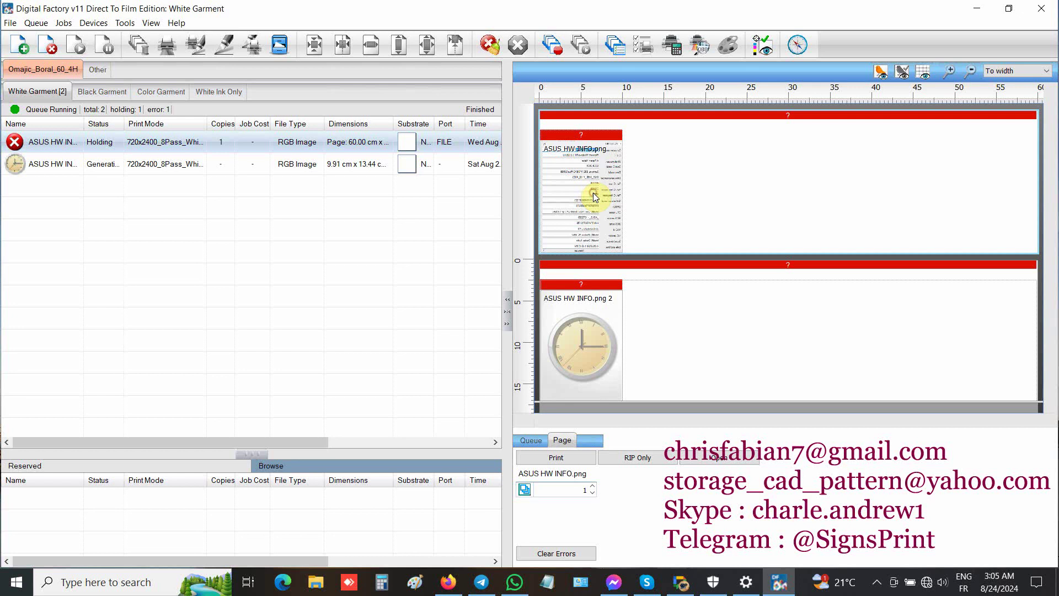
left_click(152, 172)
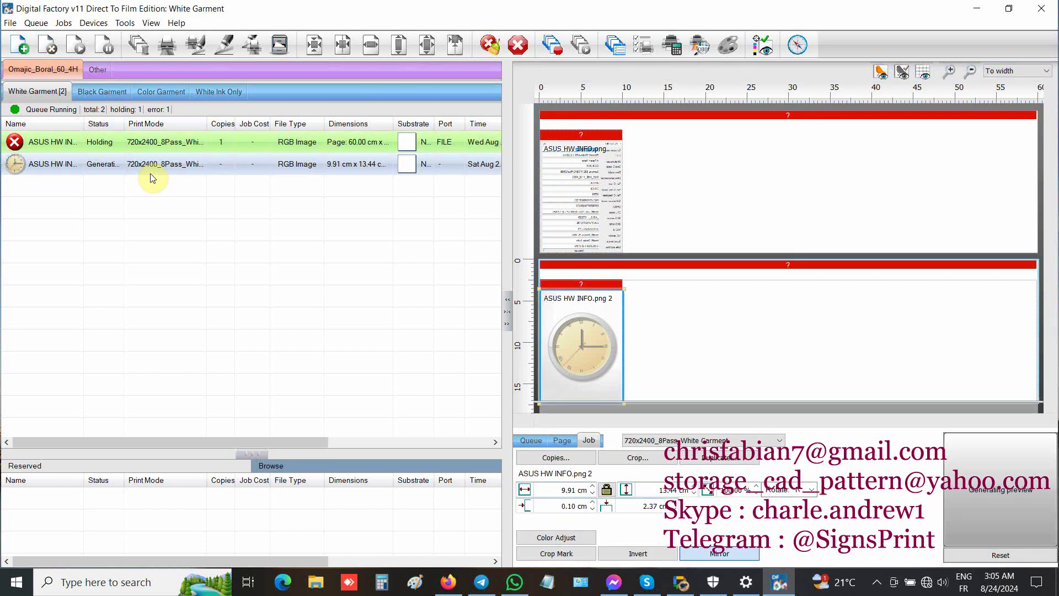
right_click(152, 175)
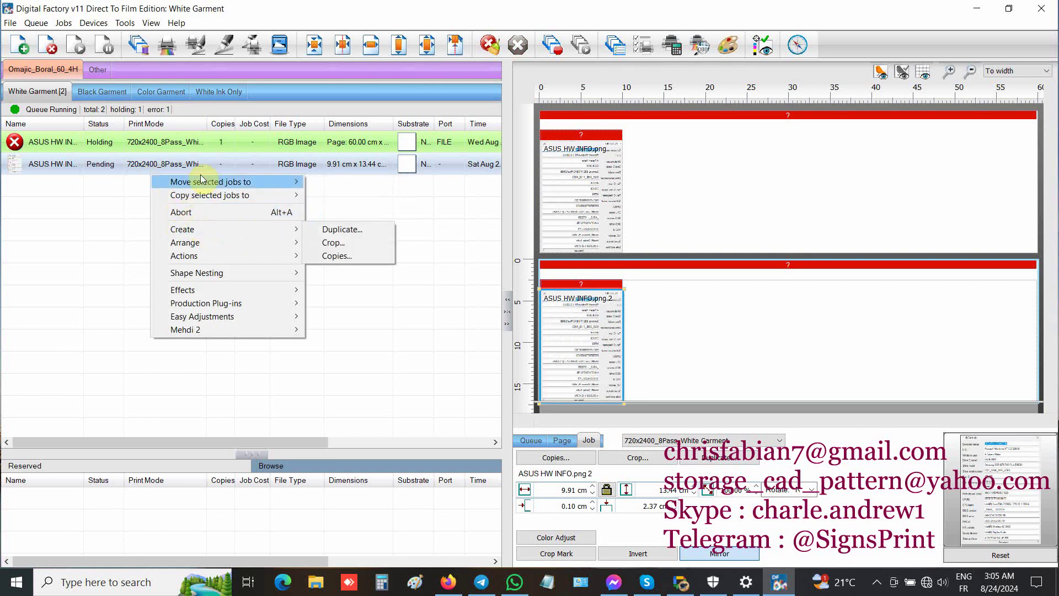
left_click(55, 156)
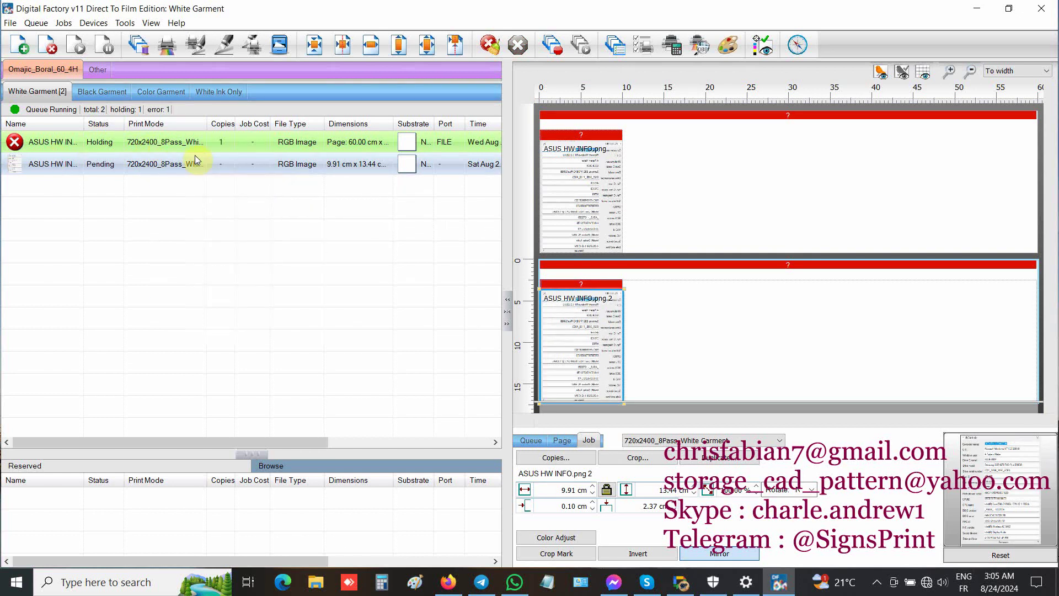
double_click(680, 396)
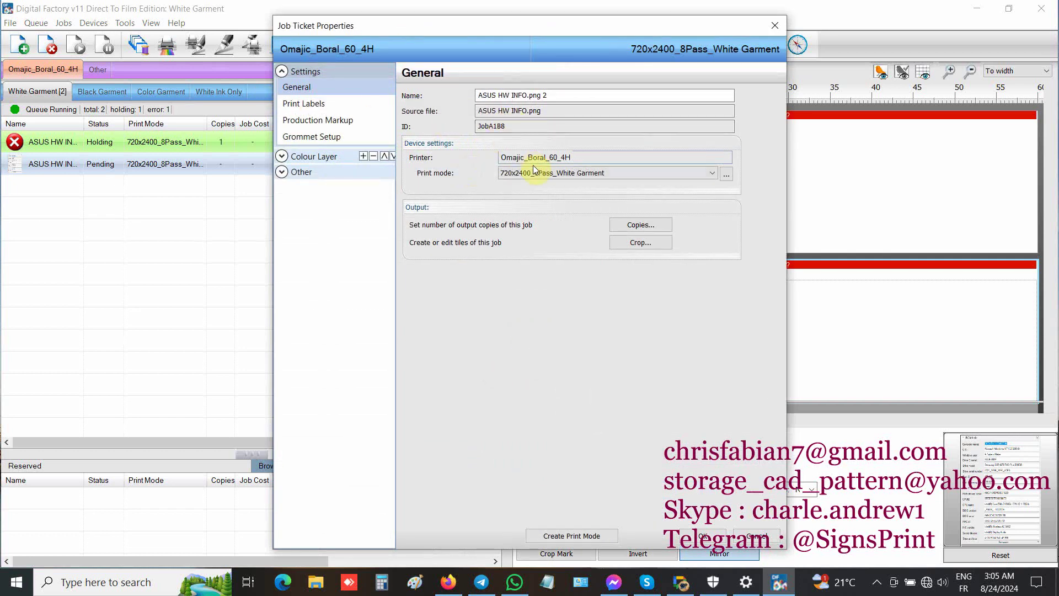
left_click(705, 538)
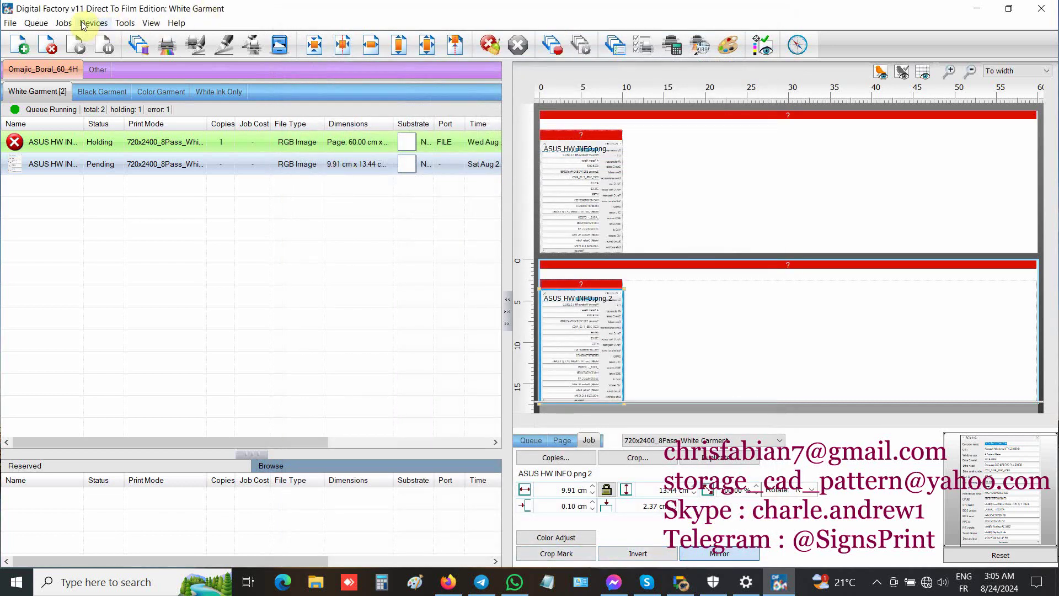
left_click(65, 23)
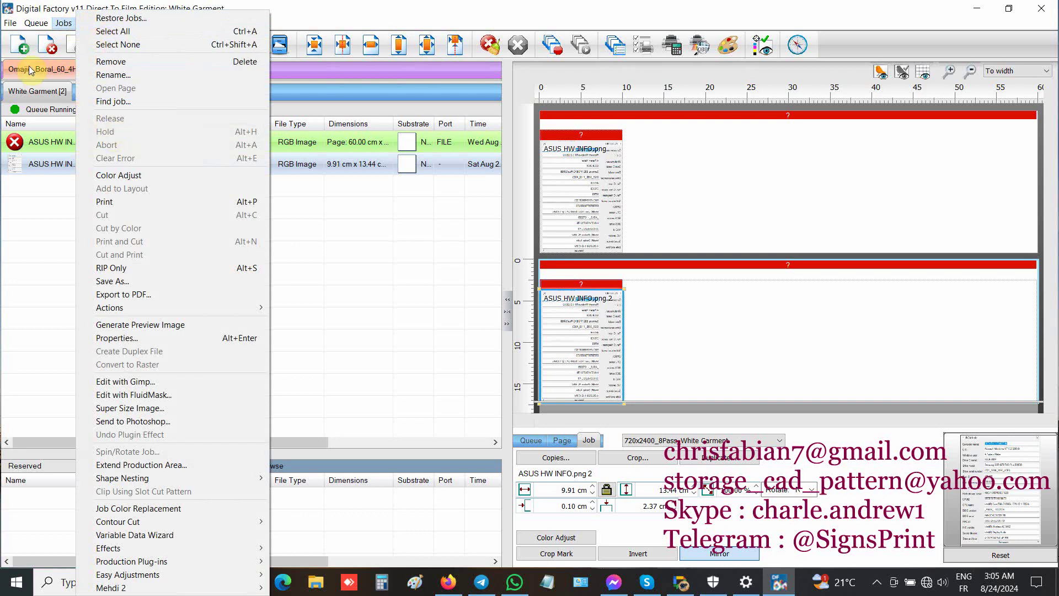
left_click(58, 10)
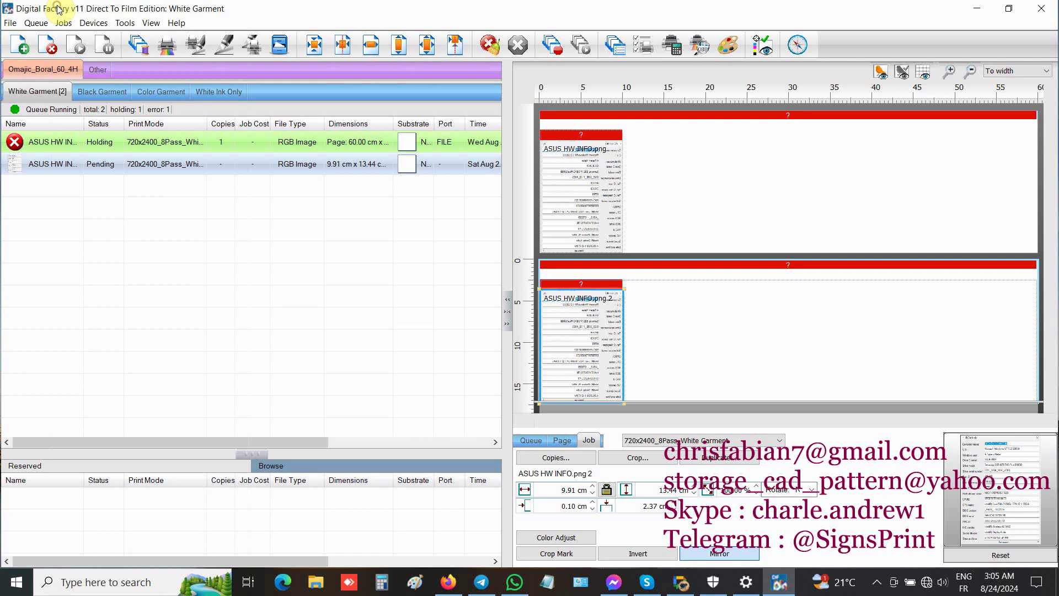
- Open device management and try to install the Epson 38xx DTF printer driver using the cloud server package search
left_click(94, 22)
left_click(104, 39)
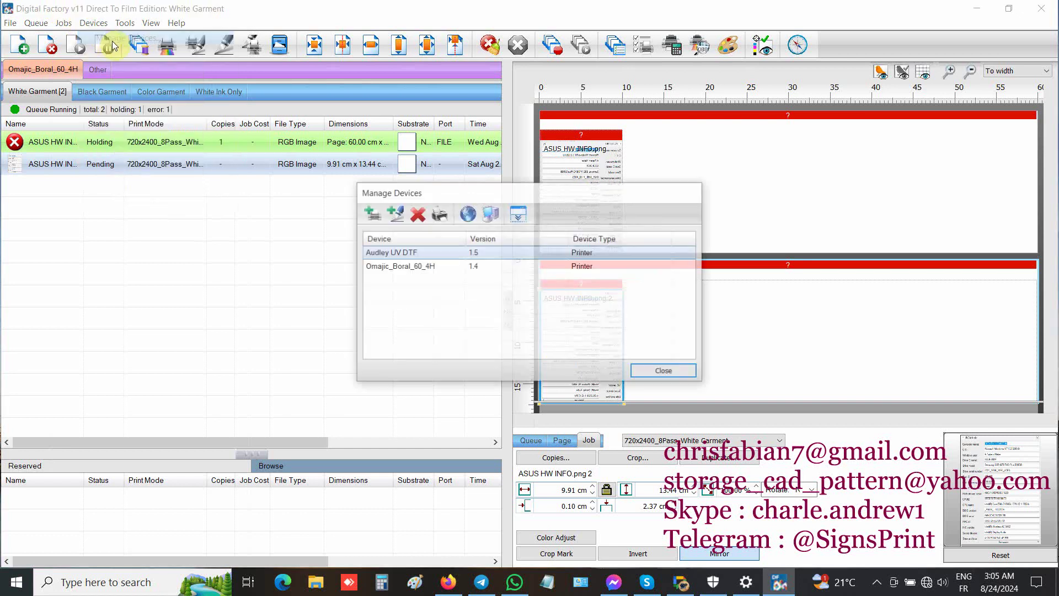
left_click(372, 215)
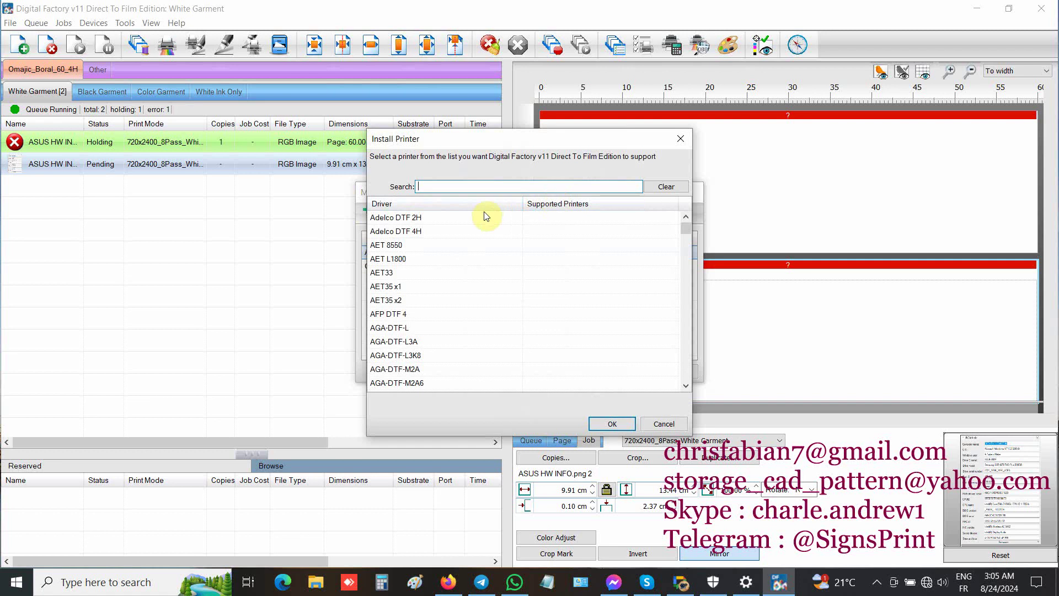
left_click_drag(687, 232, 669, 265)
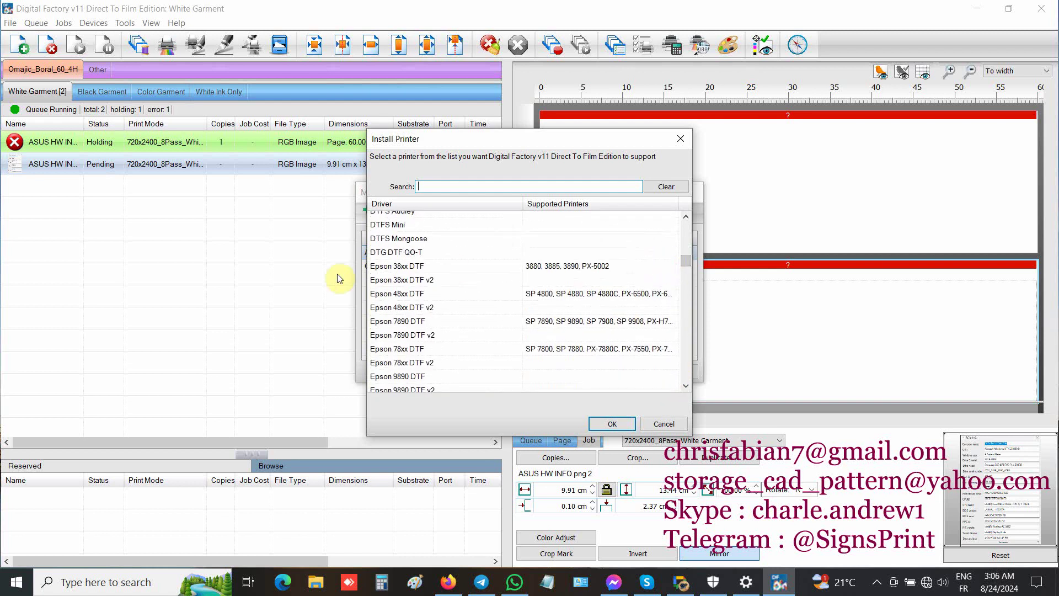
left_click(416, 266)
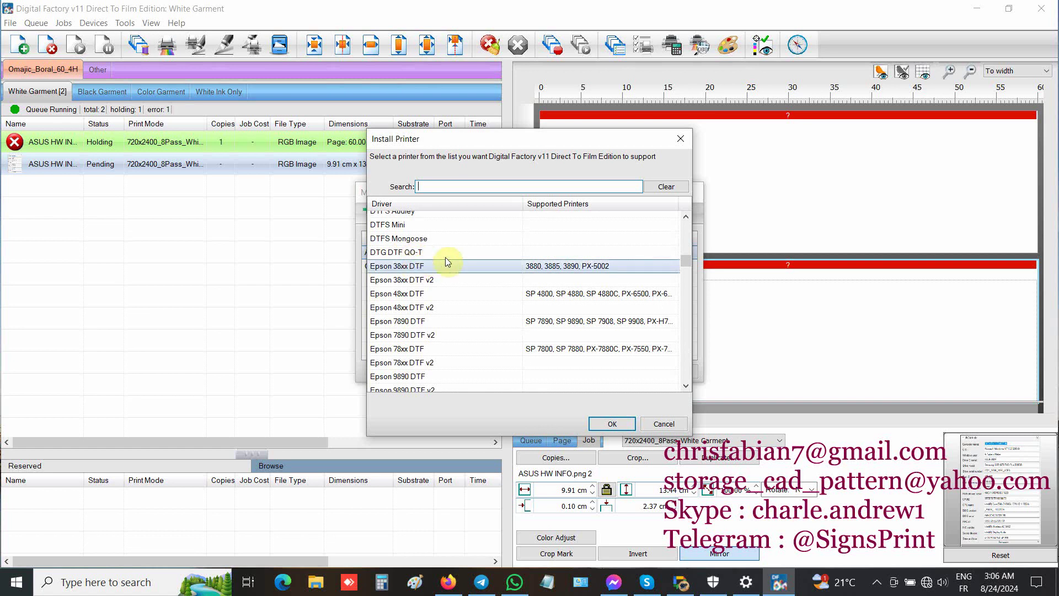
left_click(656, 188)
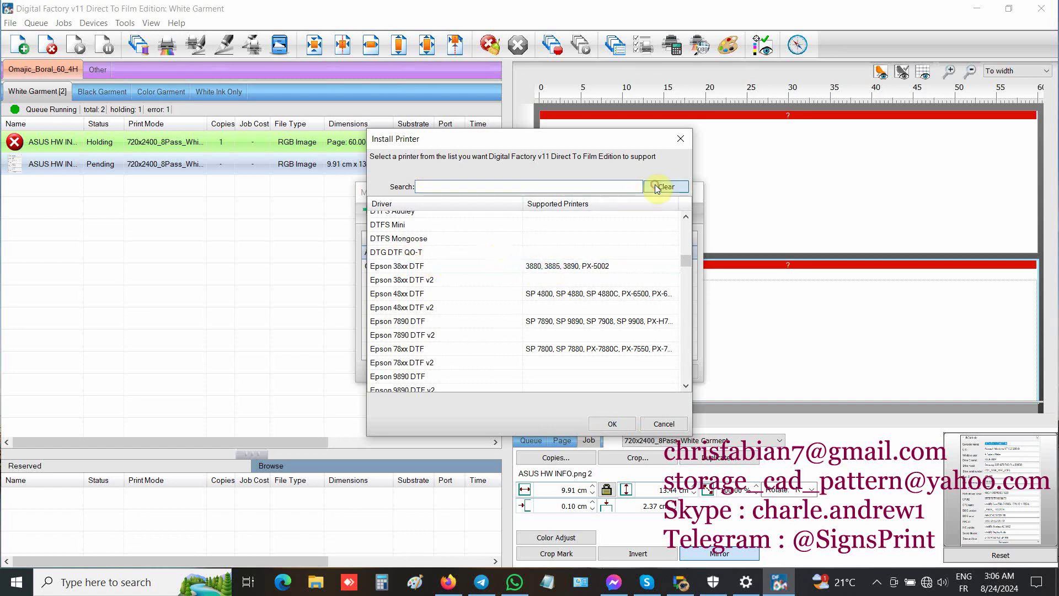
left_click(530, 266)
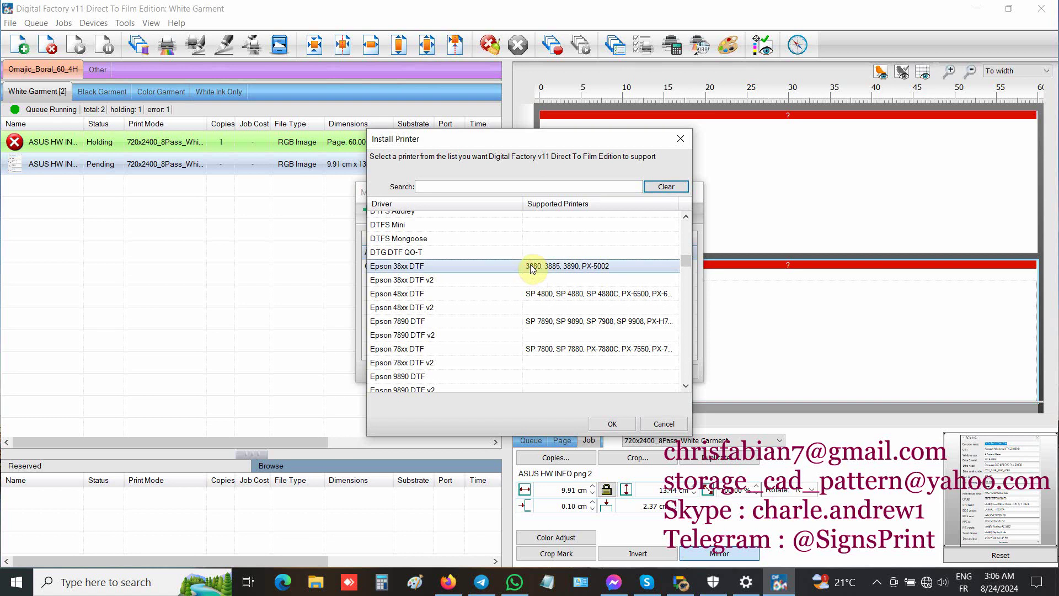
left_click(608, 425)
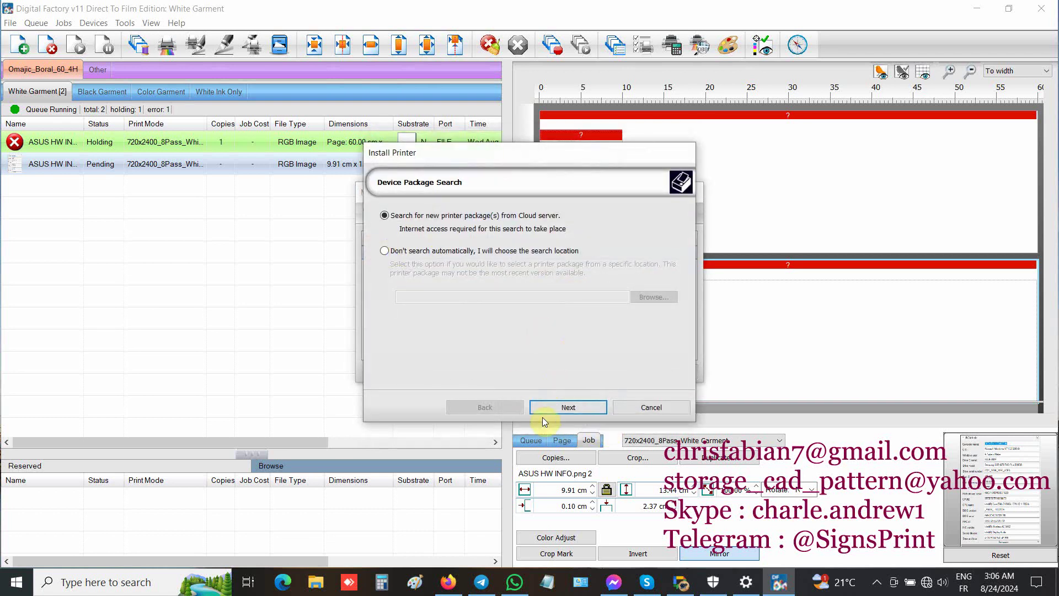
left_click(568, 409)
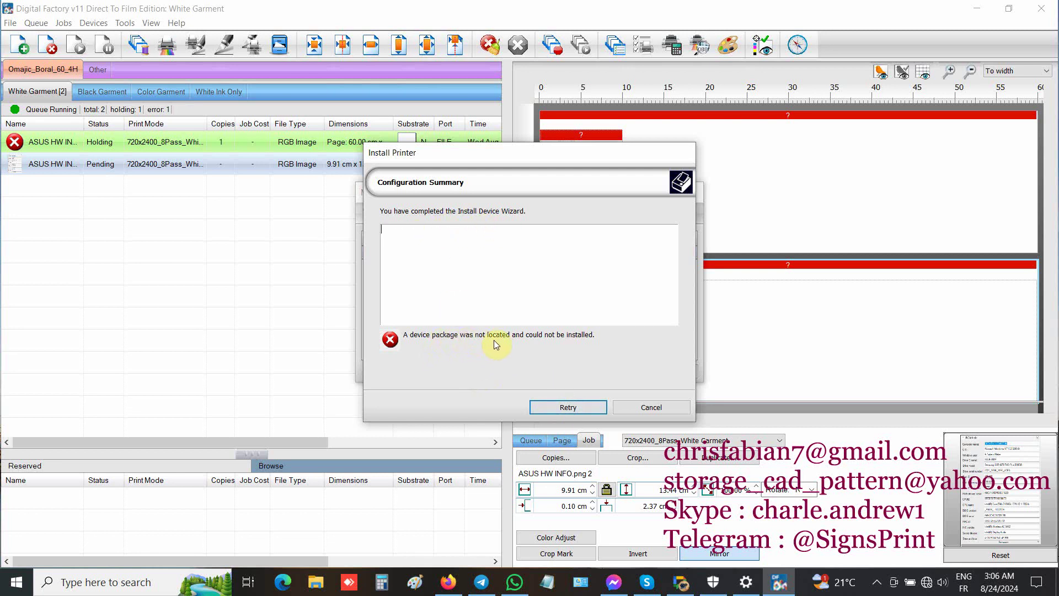
left_click(564, 406)
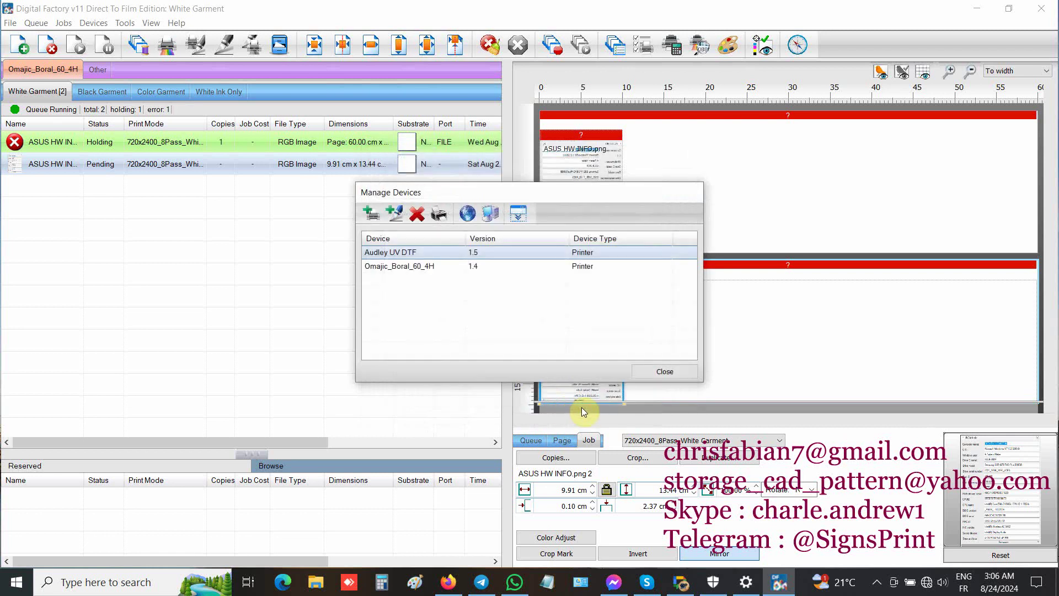
- Try to install the device package for the listed Omajic_Boral_60_4H printer from the cloud server, and leave the wizard
double_click(431, 268)
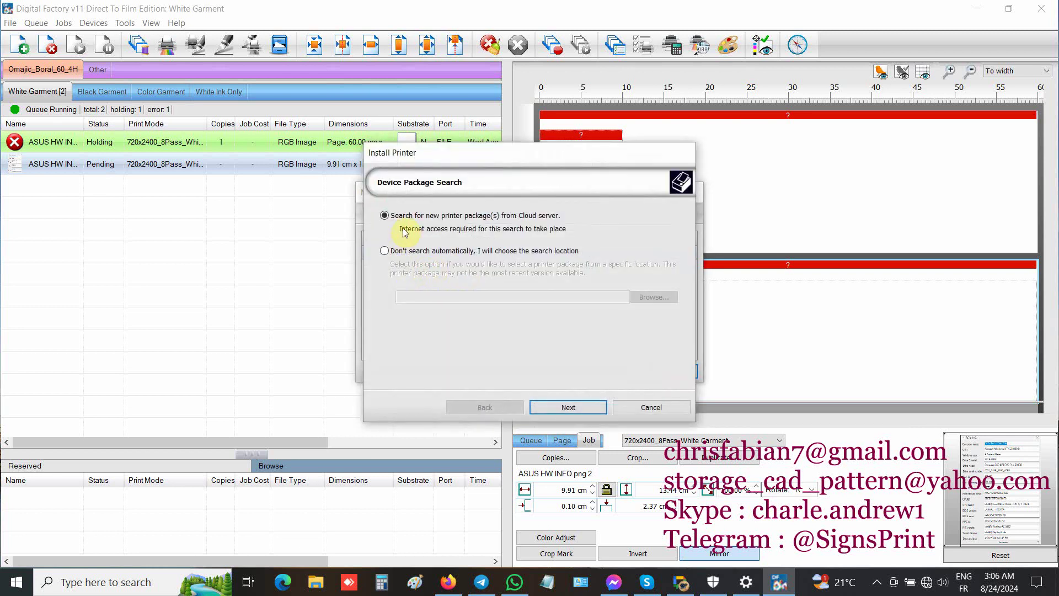
left_click(583, 409)
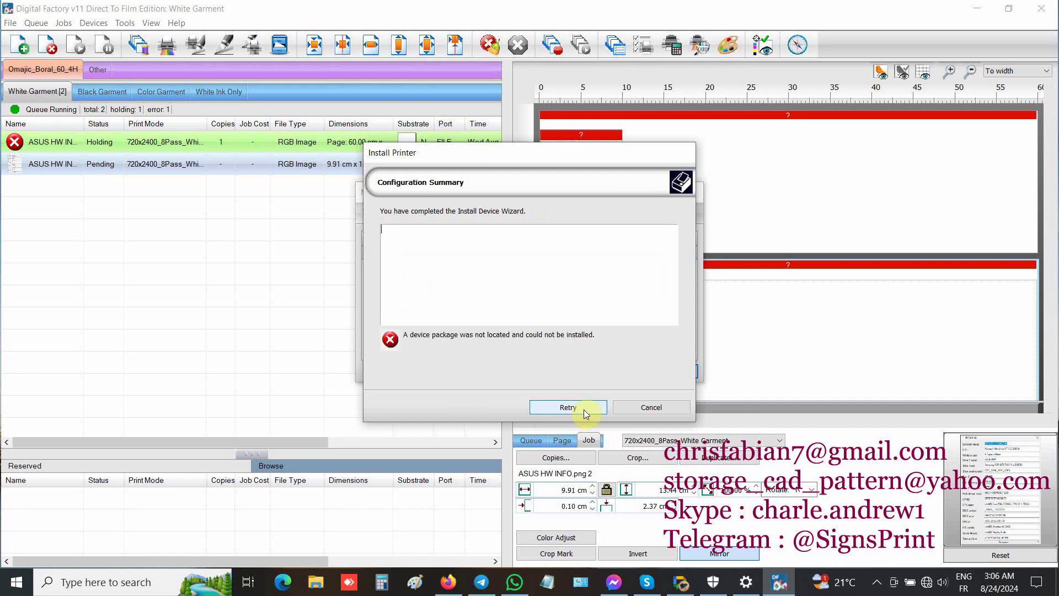
left_click(570, 409)
double_click(415, 267)
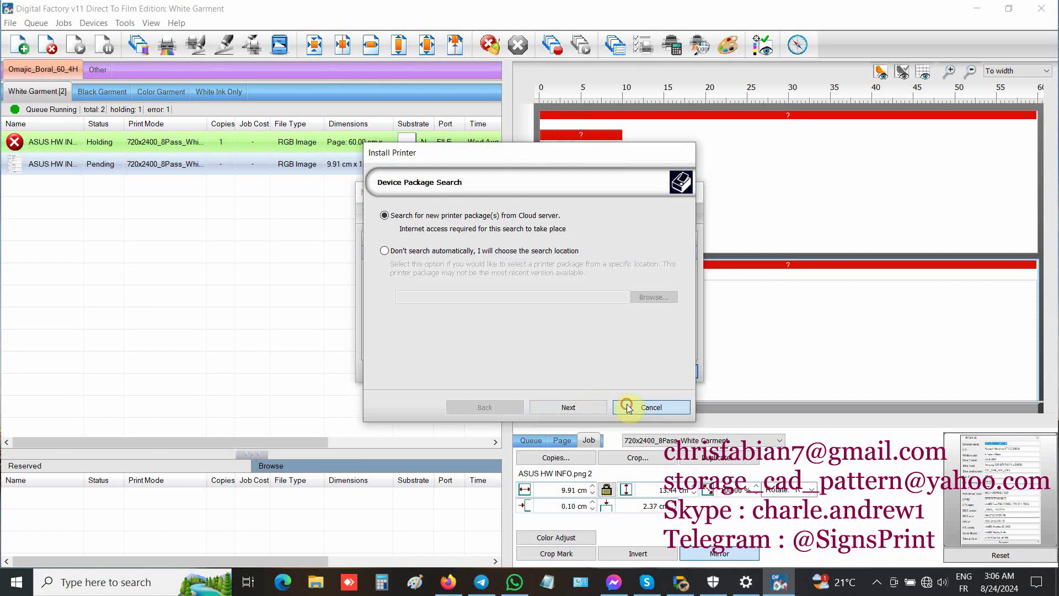
left_click(648, 408)
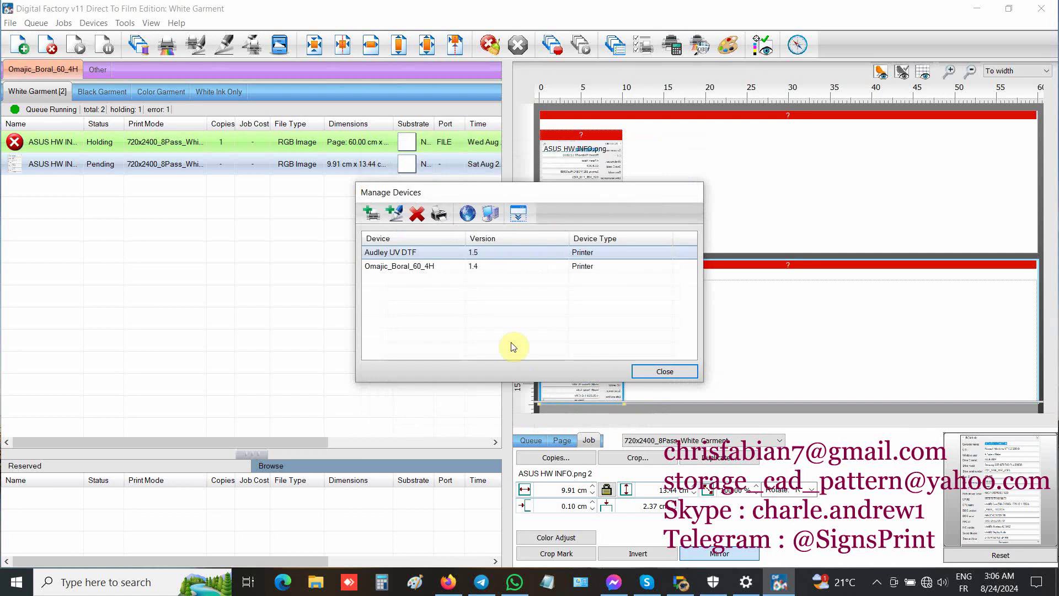
- Try to install the Colorific VS-640i 4Color cutter from the list of supported cutters
left_click(393, 215)
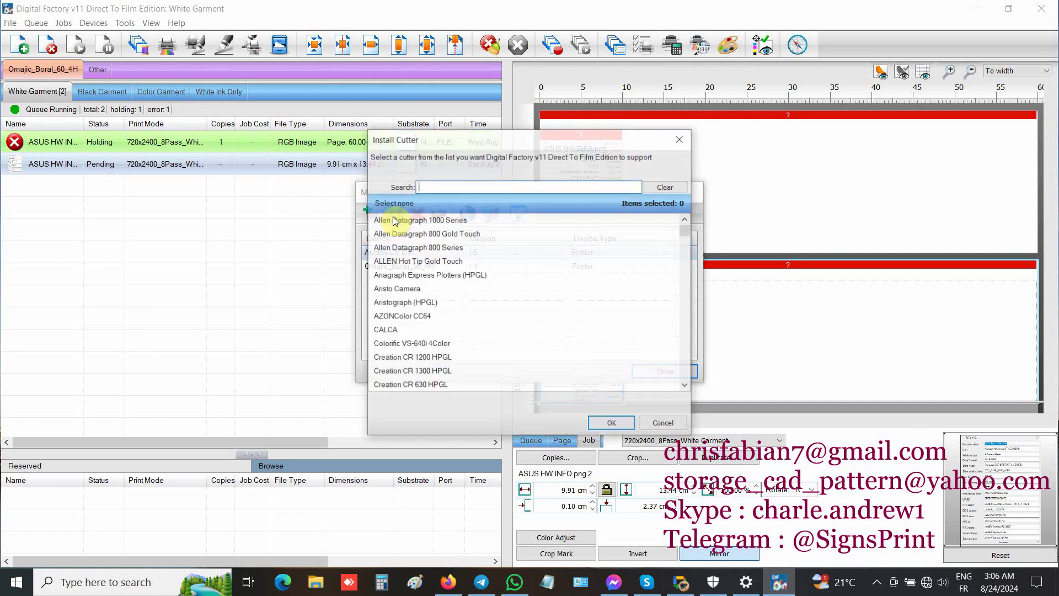
left_click(409, 332)
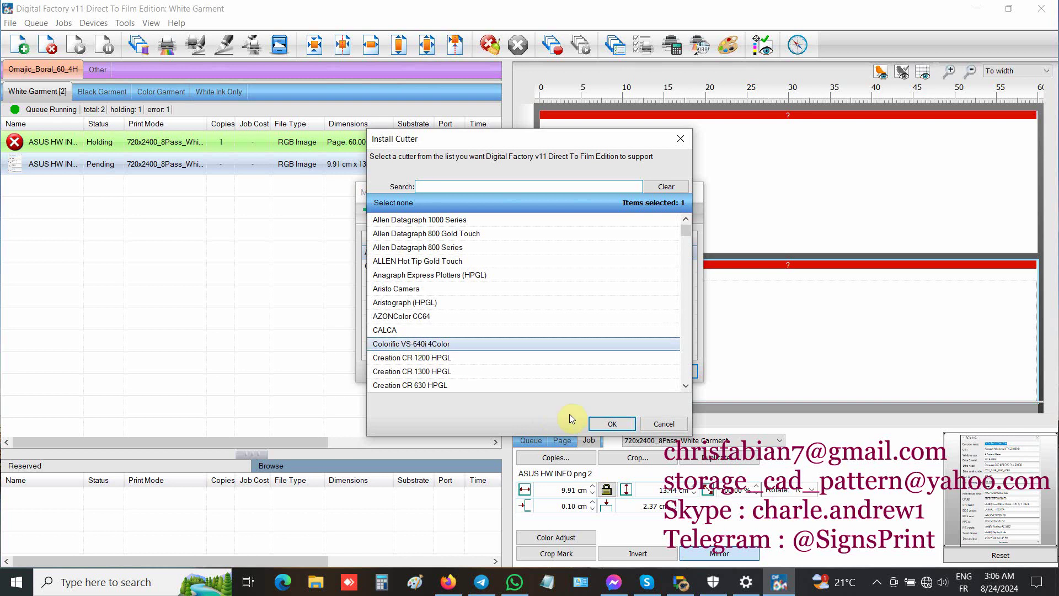
left_click(596, 424)
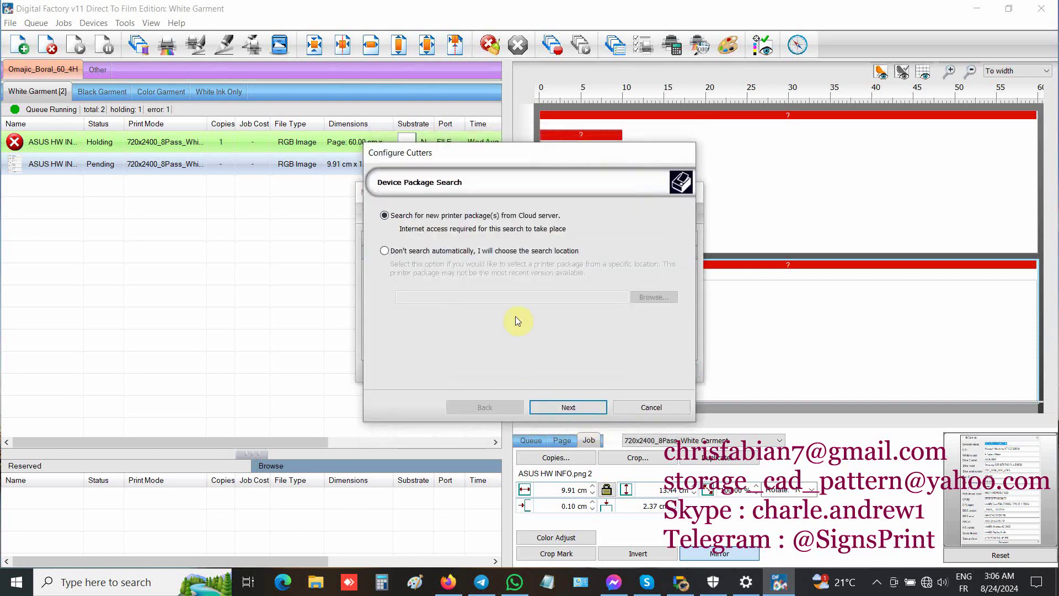
- Connect the computer to the first listed secured Wi-Fi network and cancel the cutter configuration wizard
left_click(926, 583)
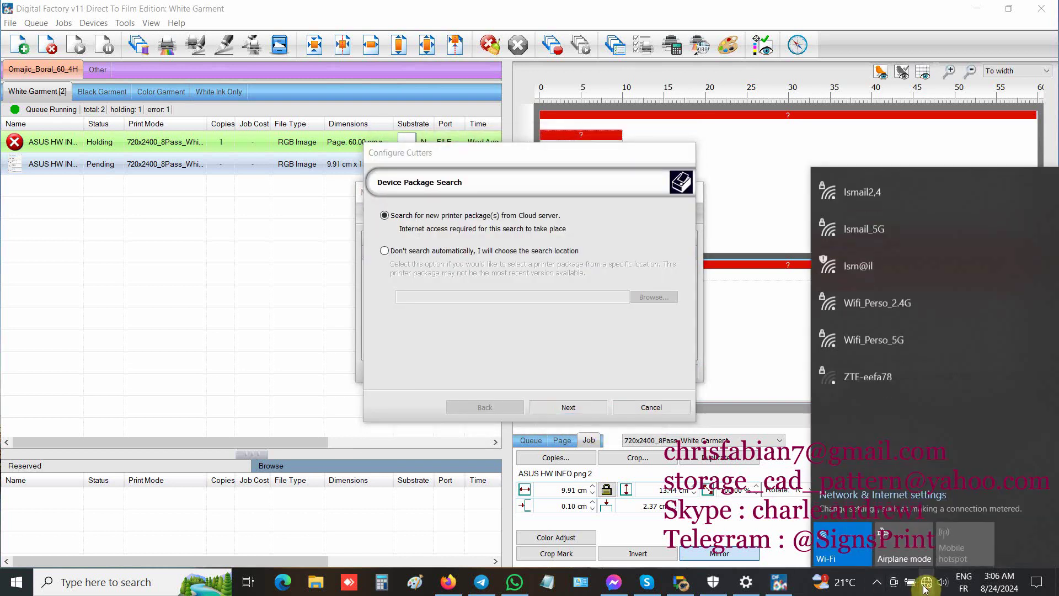
left_click(921, 200)
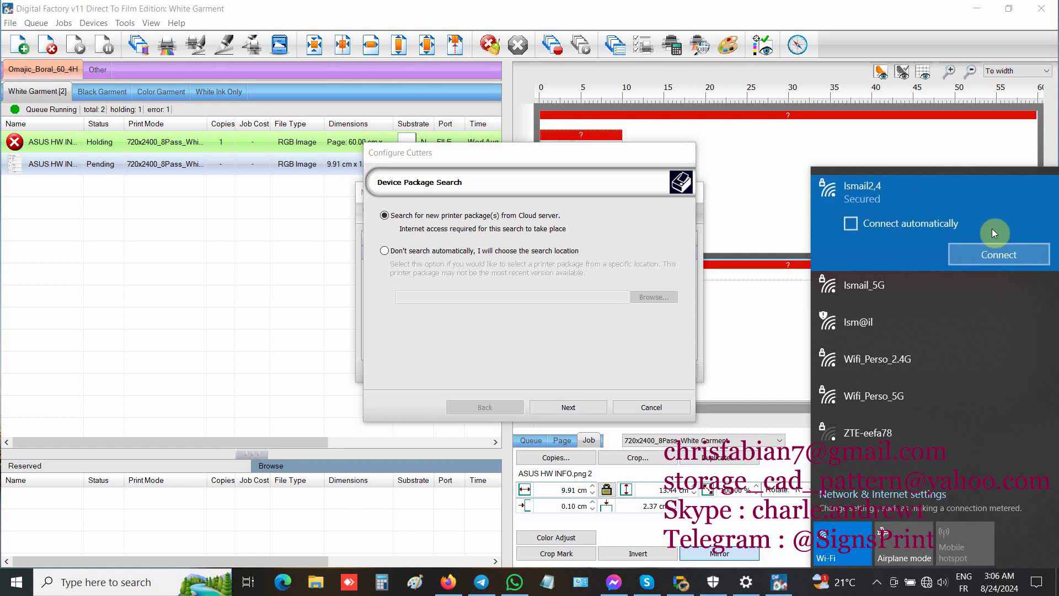
left_click(998, 254)
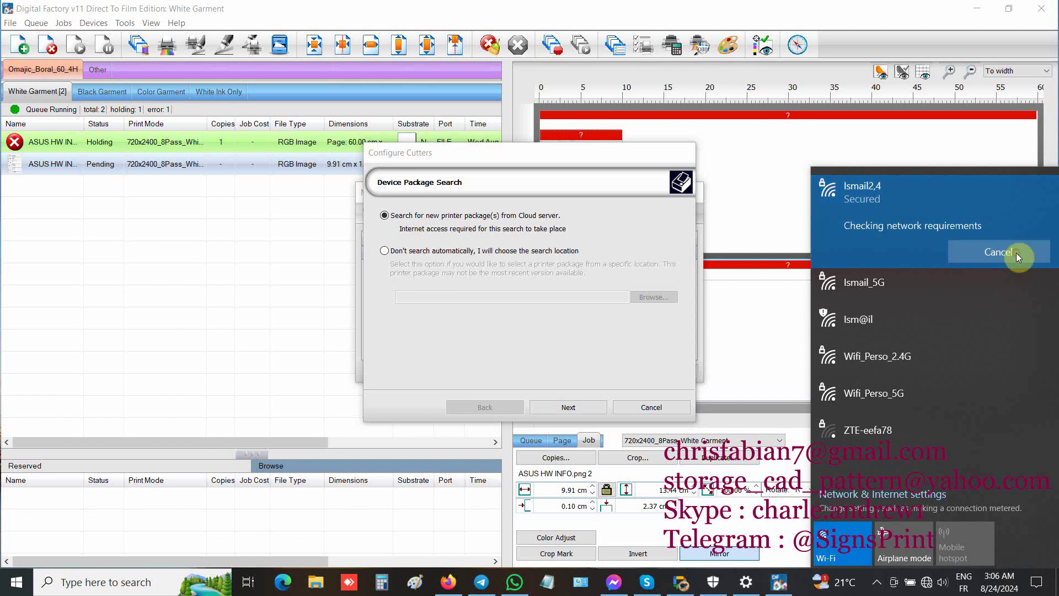
left_click(510, 337)
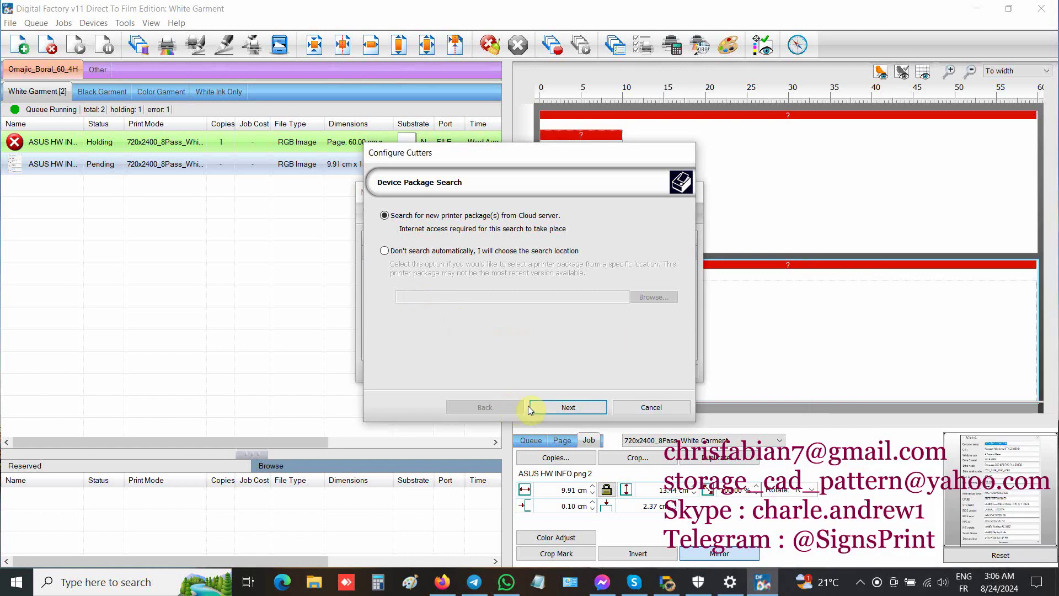
left_click(638, 407)
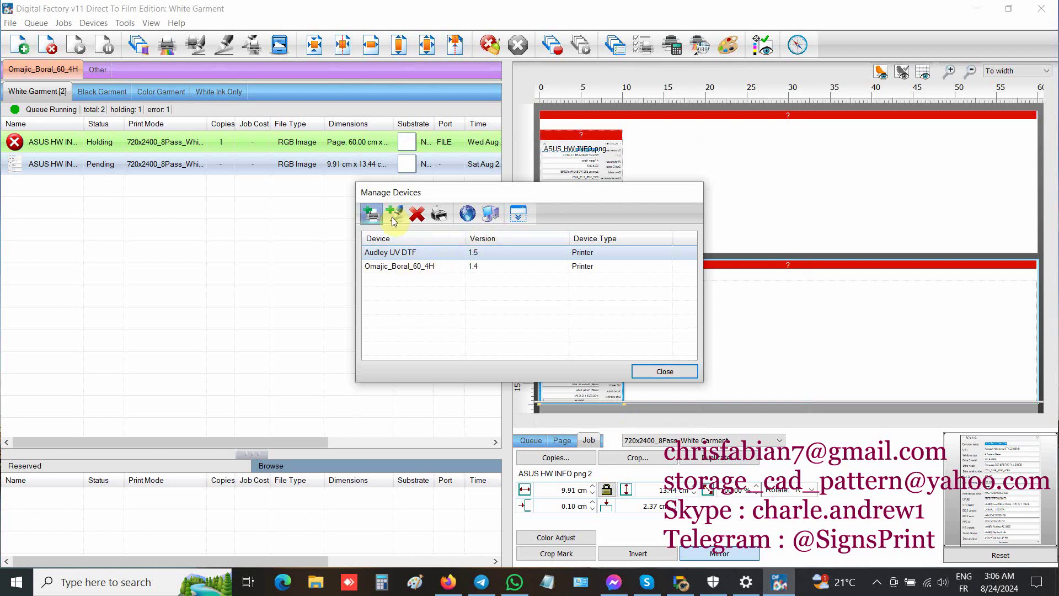
- Find the Epson 38xx DTF driver in the list of supported printers and download its device package
left_click(371, 213)
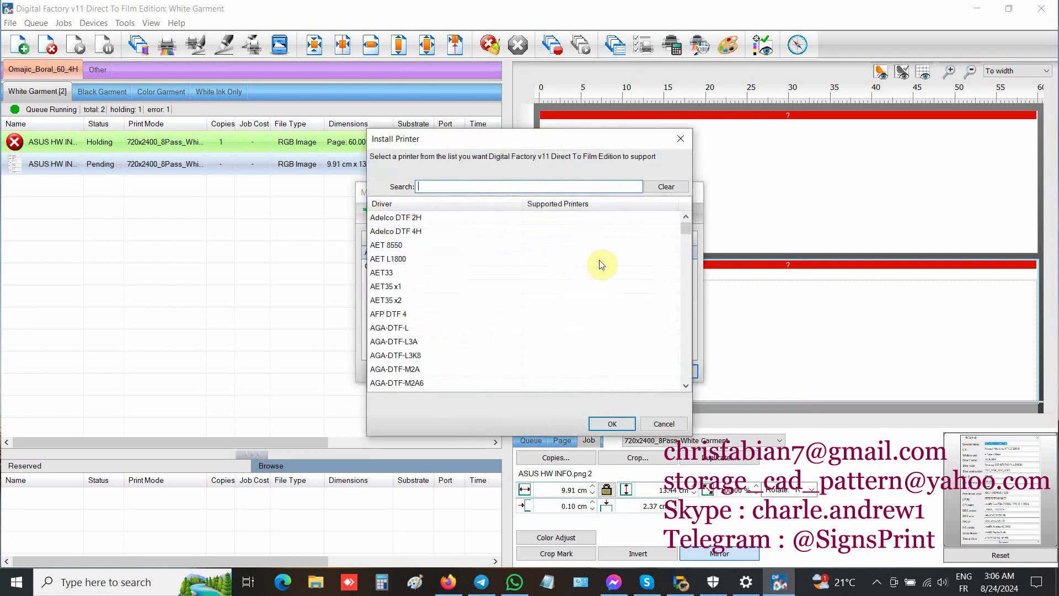
left_click_drag(685, 228, 685, 253)
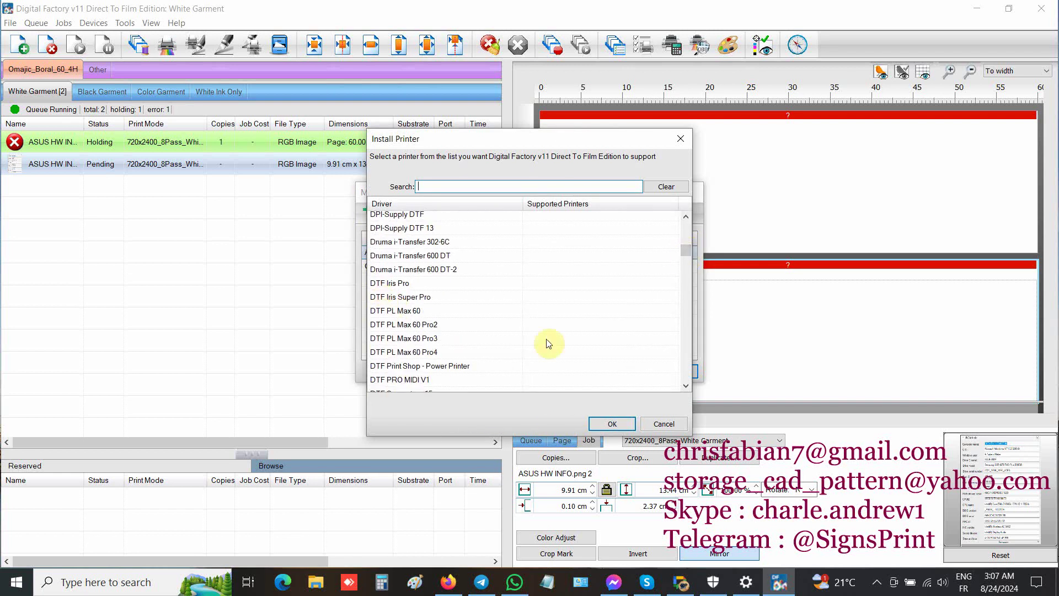
left_click(385, 339)
type("e")
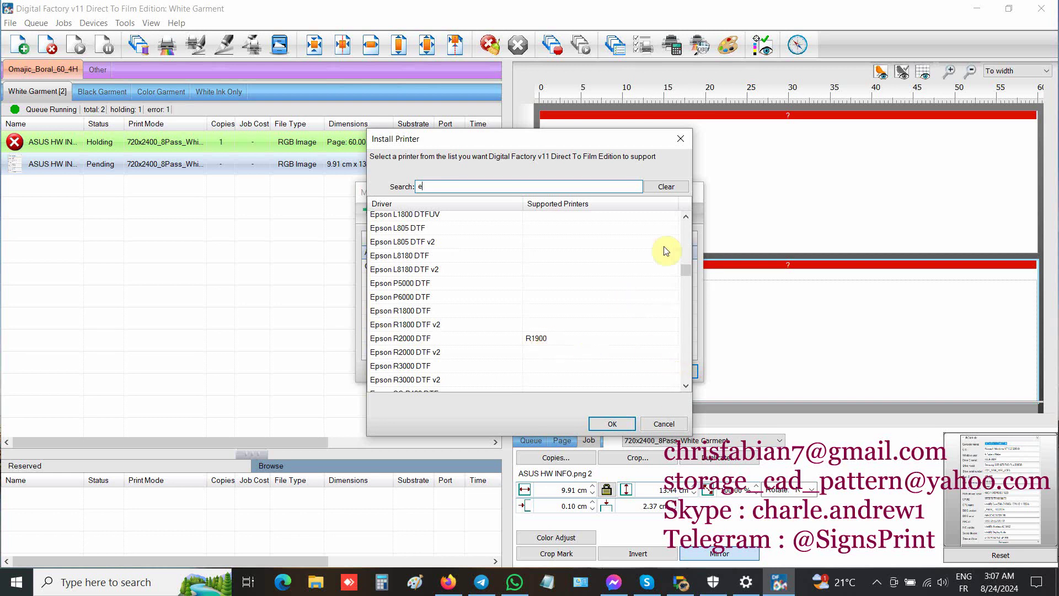
scroll(687, 270, "up", 3)
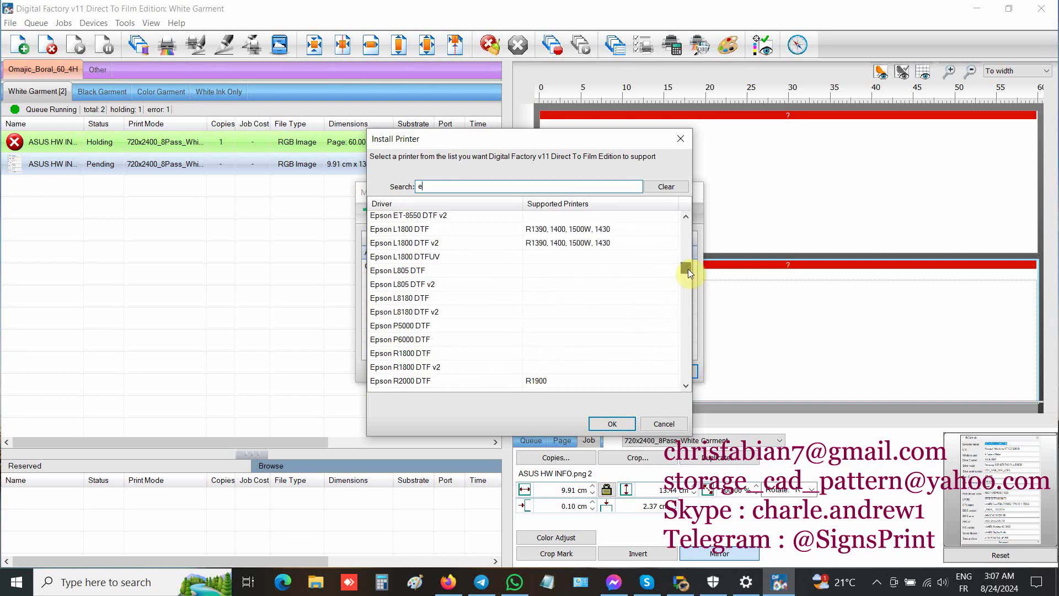
scroll(687, 266, "up", 5)
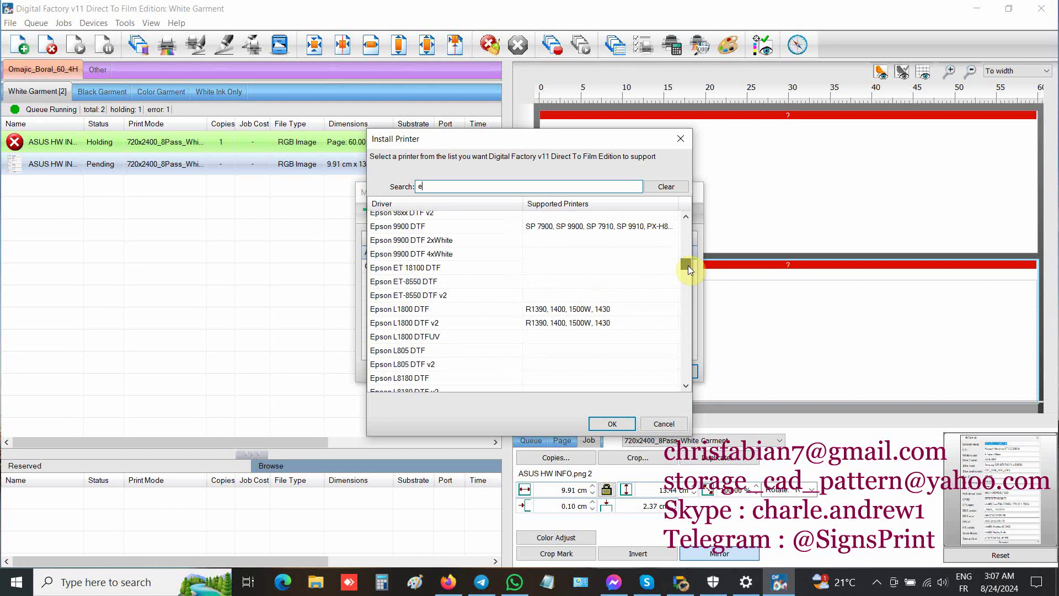
left_click_drag(687, 256, 689, 250)
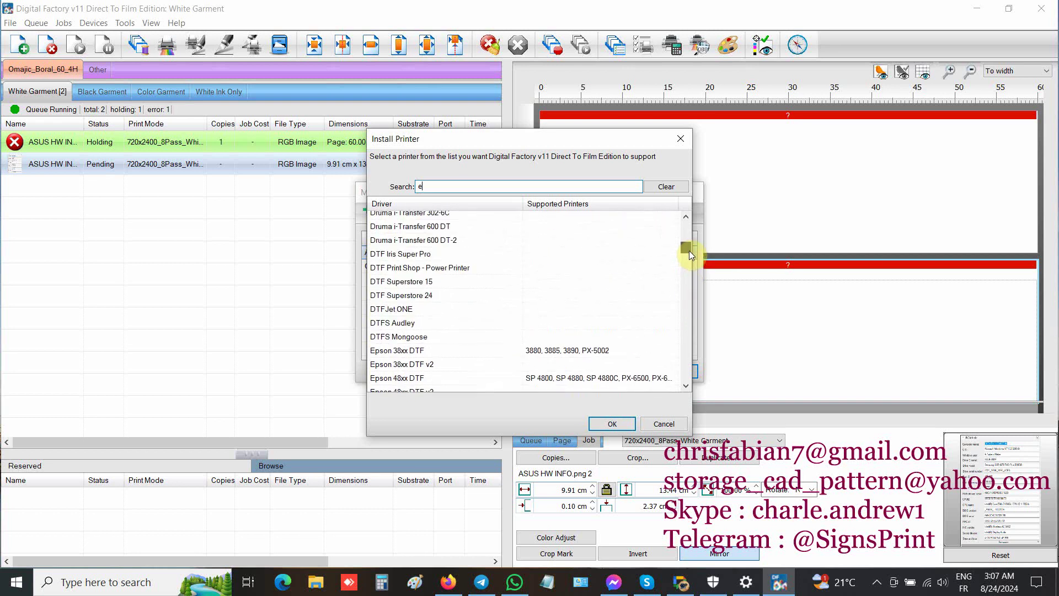
left_click(401, 351)
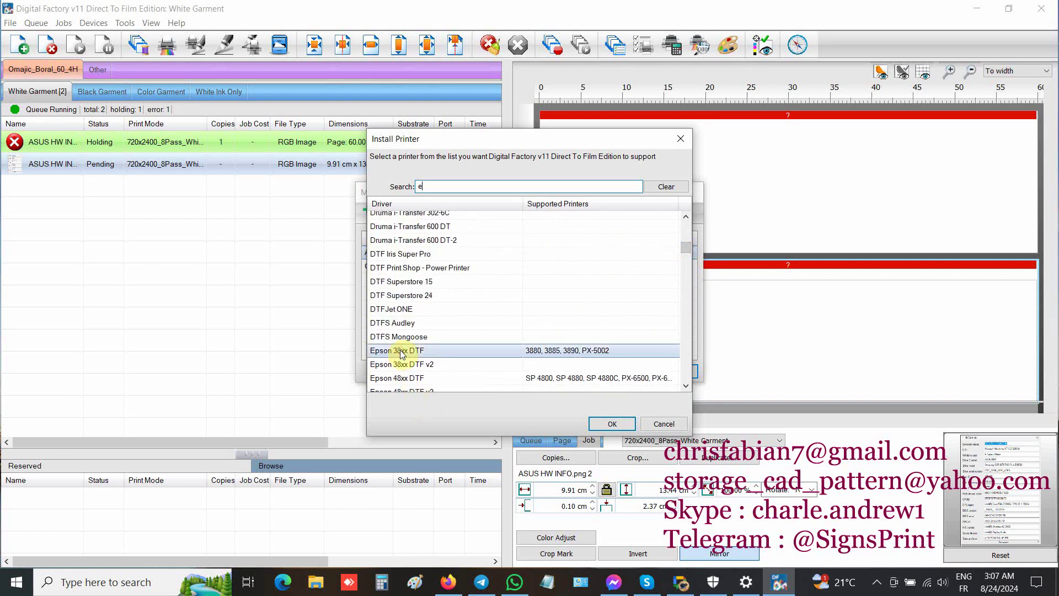
left_click(606, 424)
left_click(569, 406)
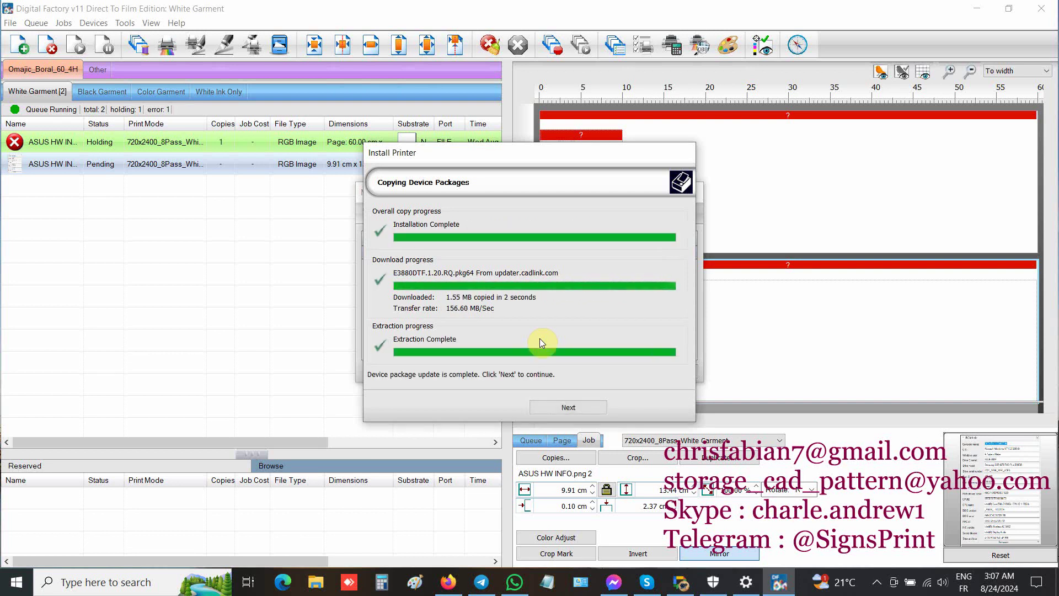
left_click(578, 406)
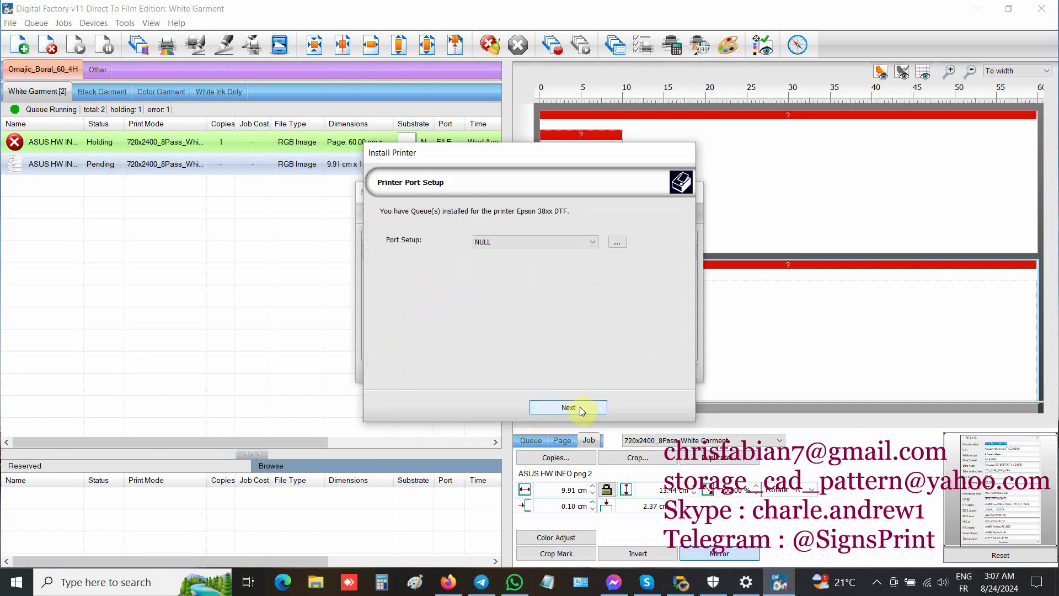
- Set the Epson 38xx DTF port to TCP/IP (Network Device) with its default settings, finish the installation and leave device management
left_click(562, 239)
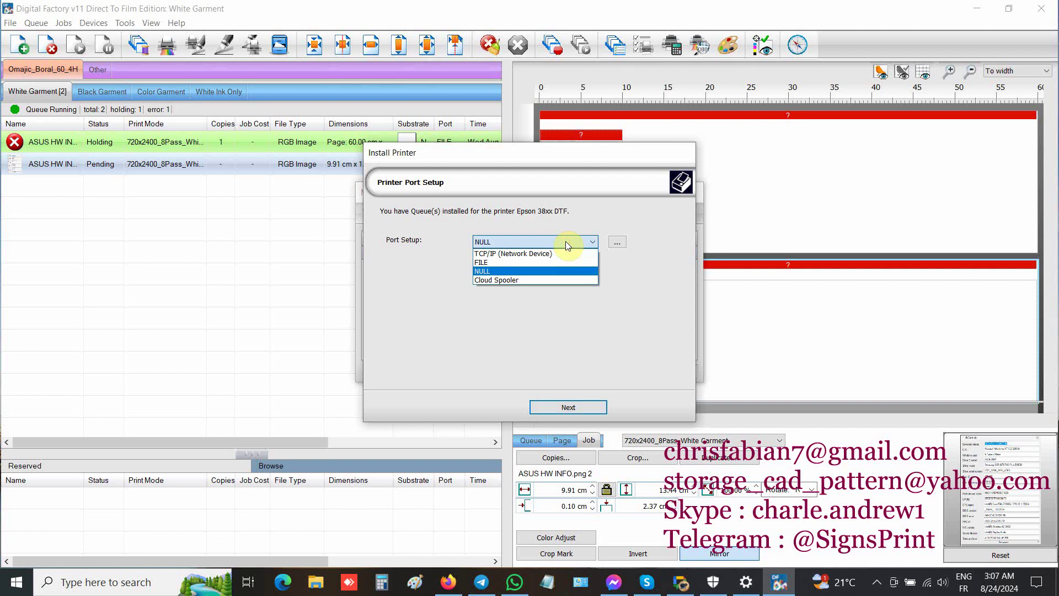
left_click(566, 254)
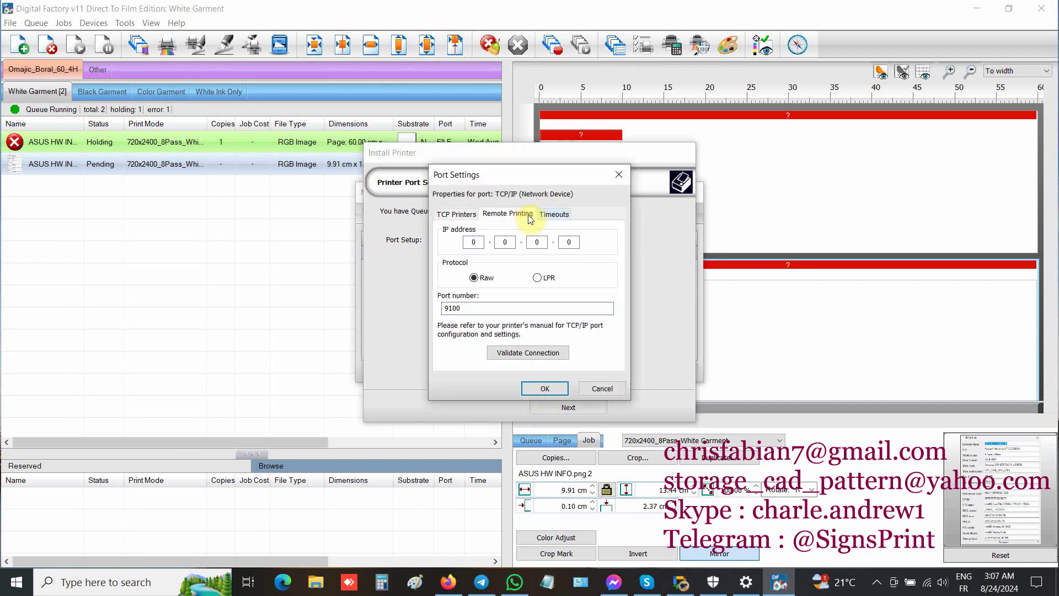
left_click(551, 214)
left_click(544, 386)
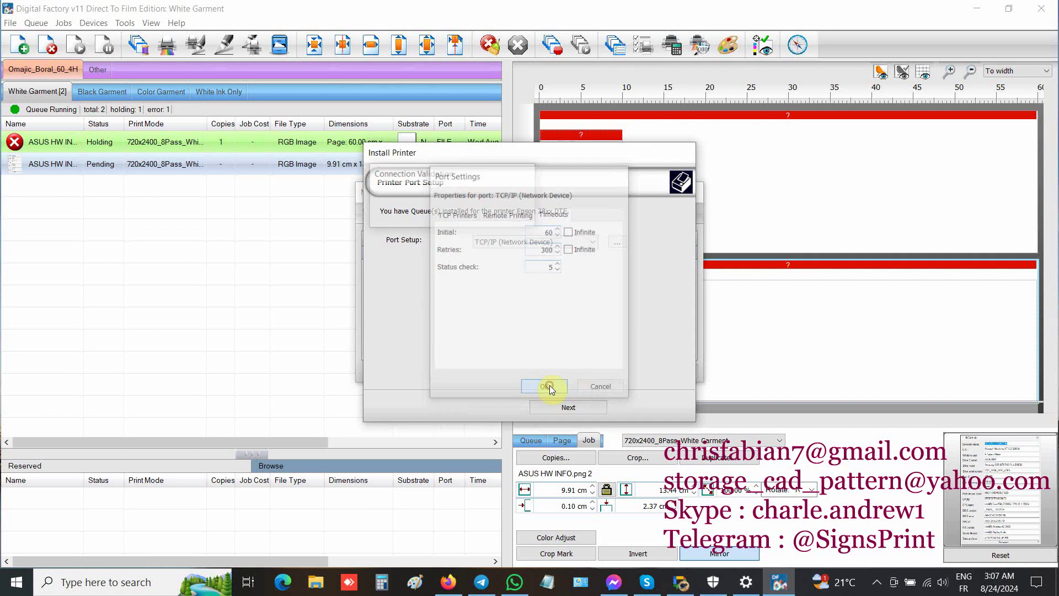
left_click(567, 407)
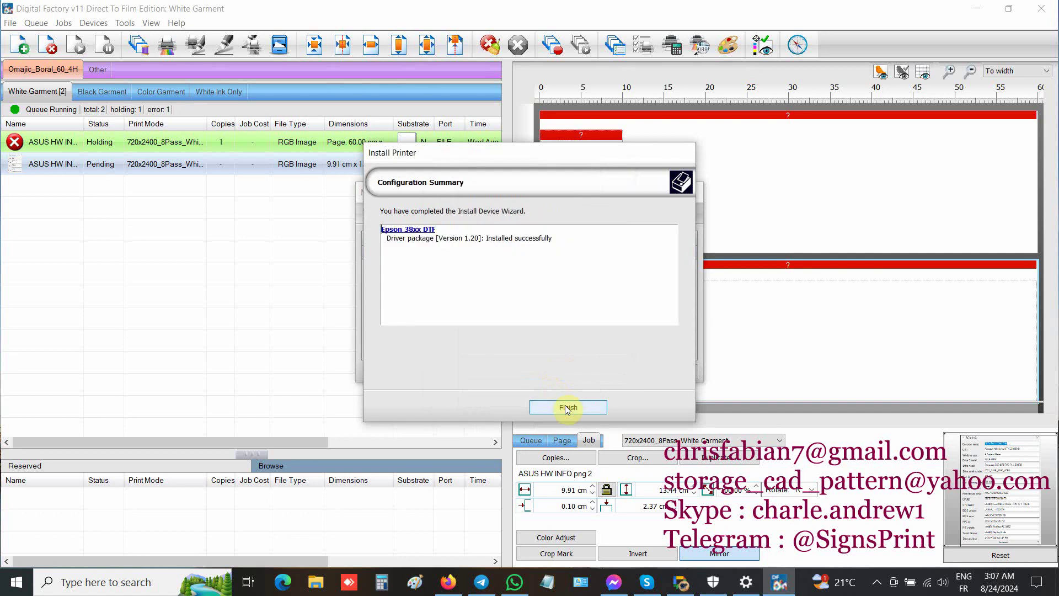
left_click(565, 407)
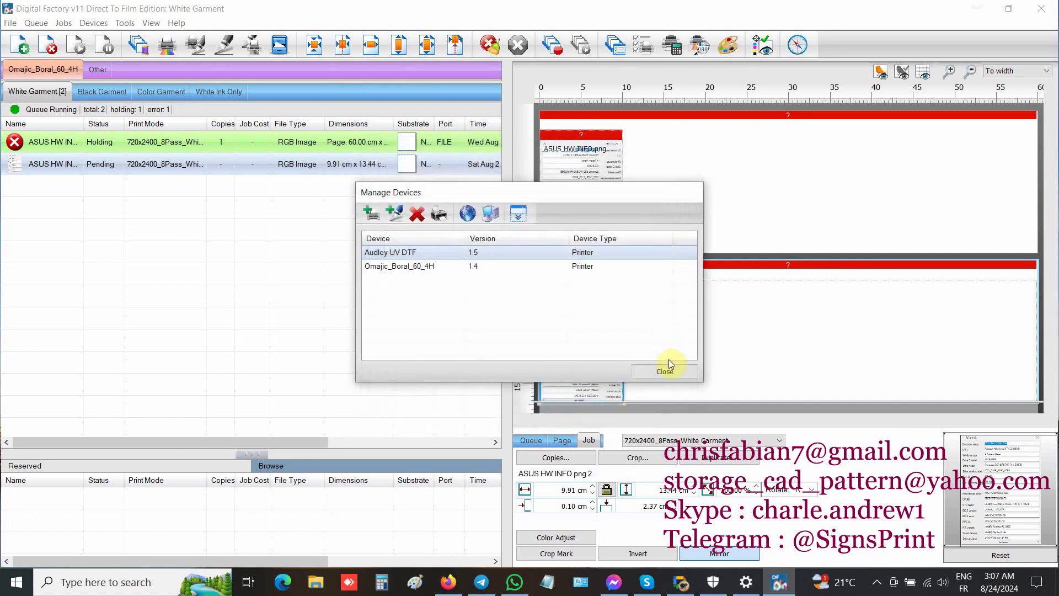
left_click(683, 371)
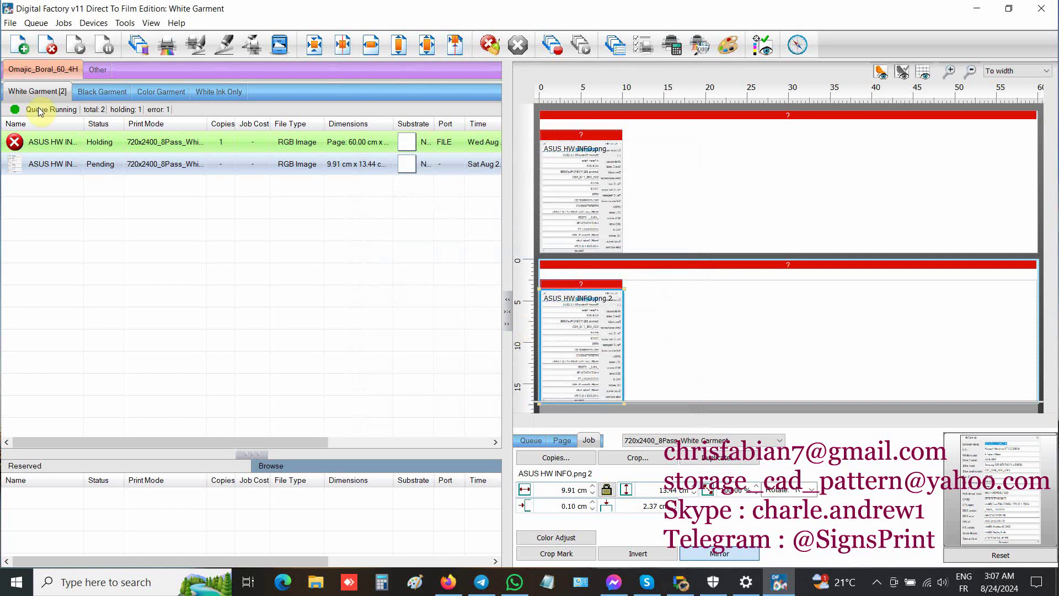
- Reopen the page of the held ASUS HW INFO.png job and process that job with RIP Only
left_click(10, 23)
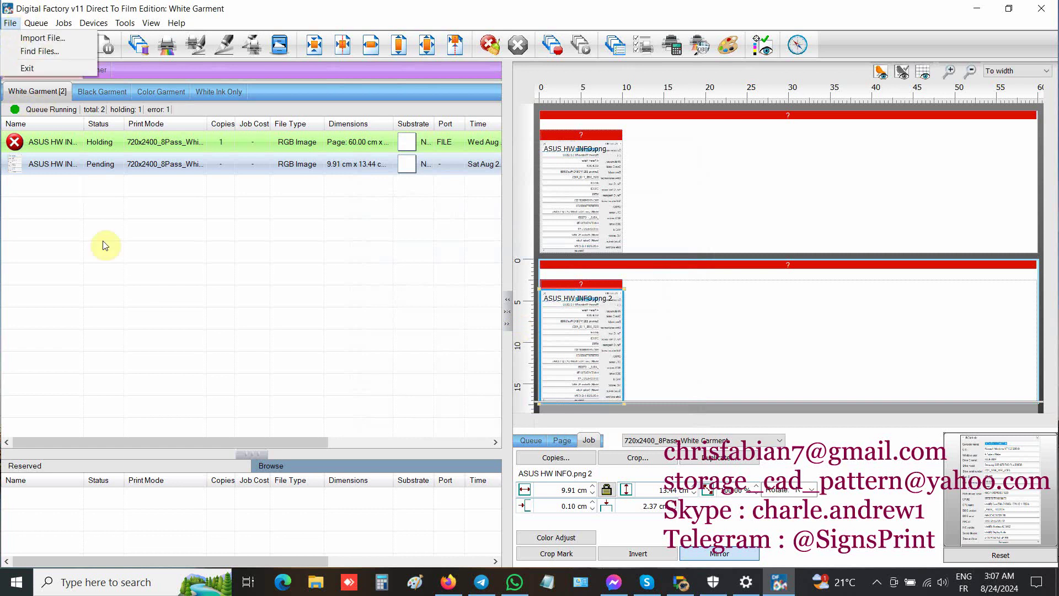
left_click(125, 146)
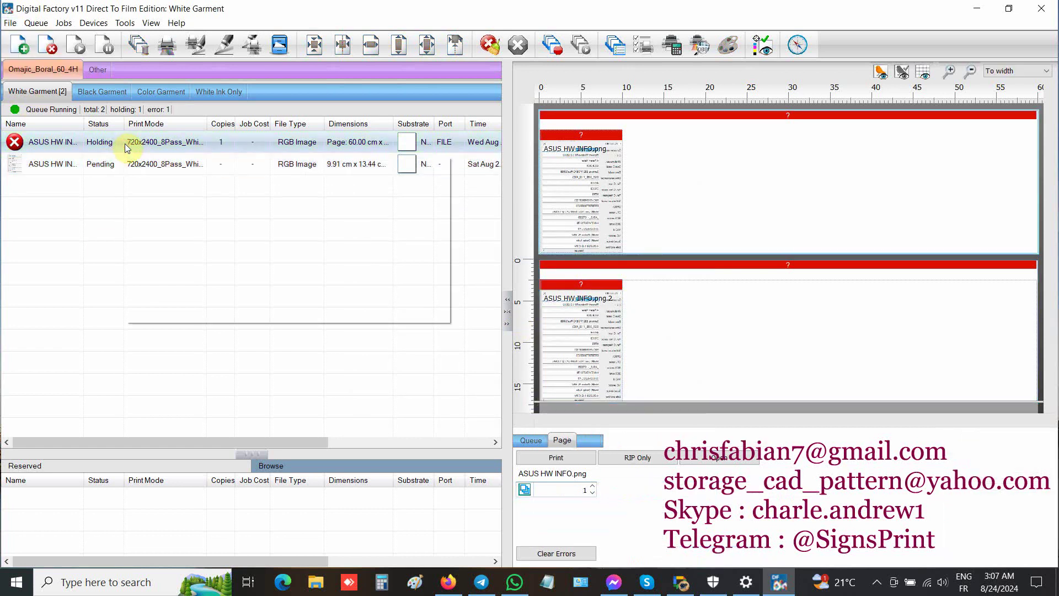
right_click(127, 147)
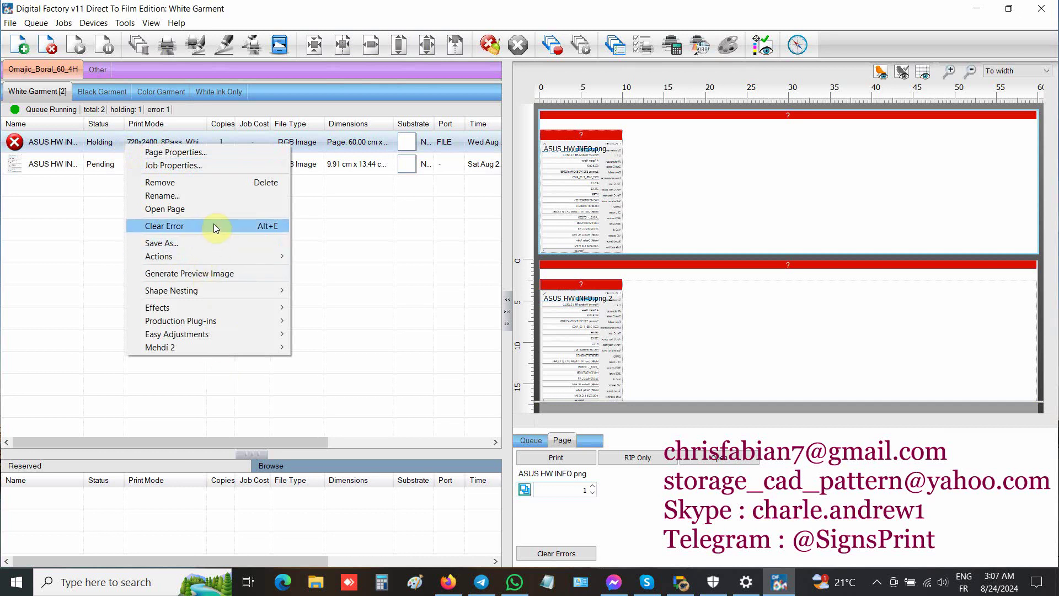
left_click(207, 208)
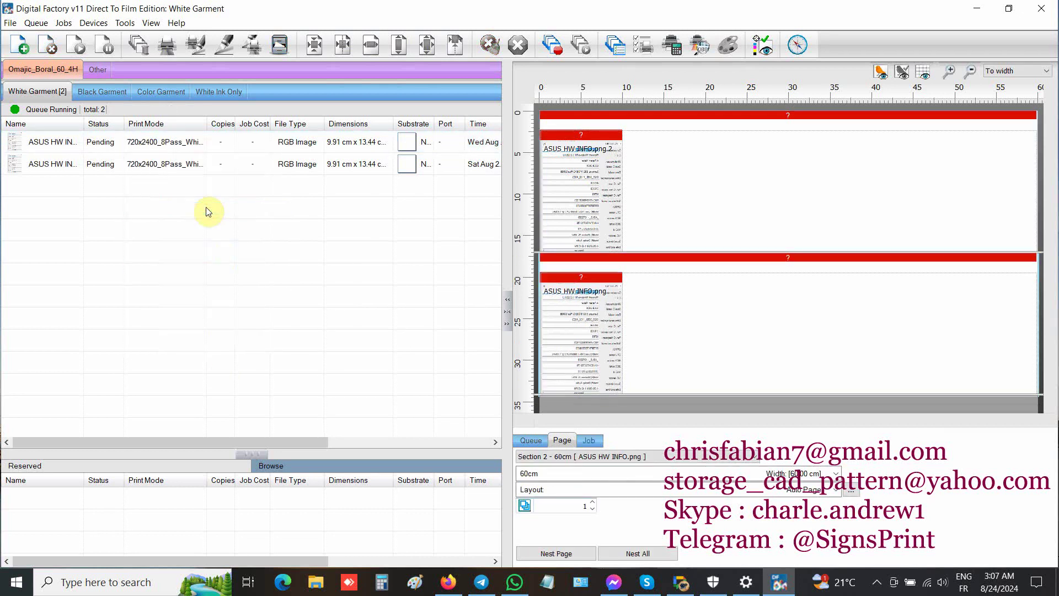
left_click(133, 147)
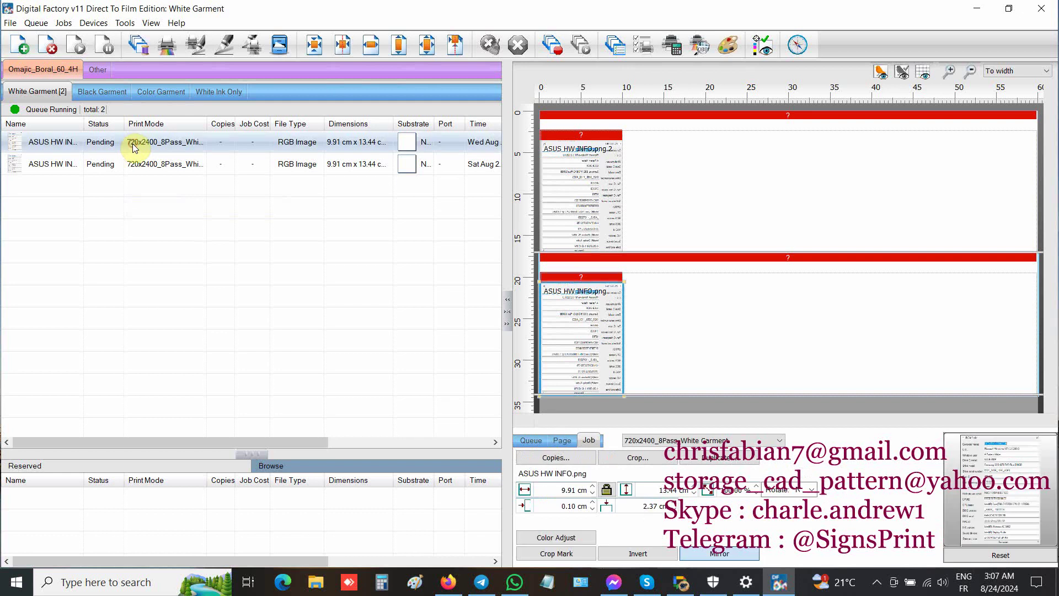
right_click(132, 147)
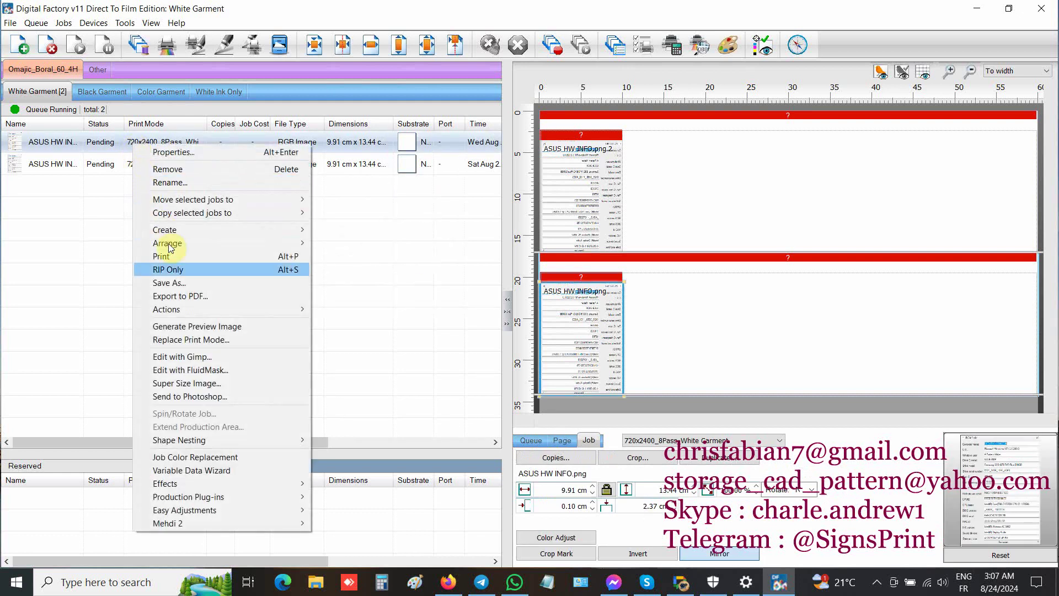
left_click(181, 270)
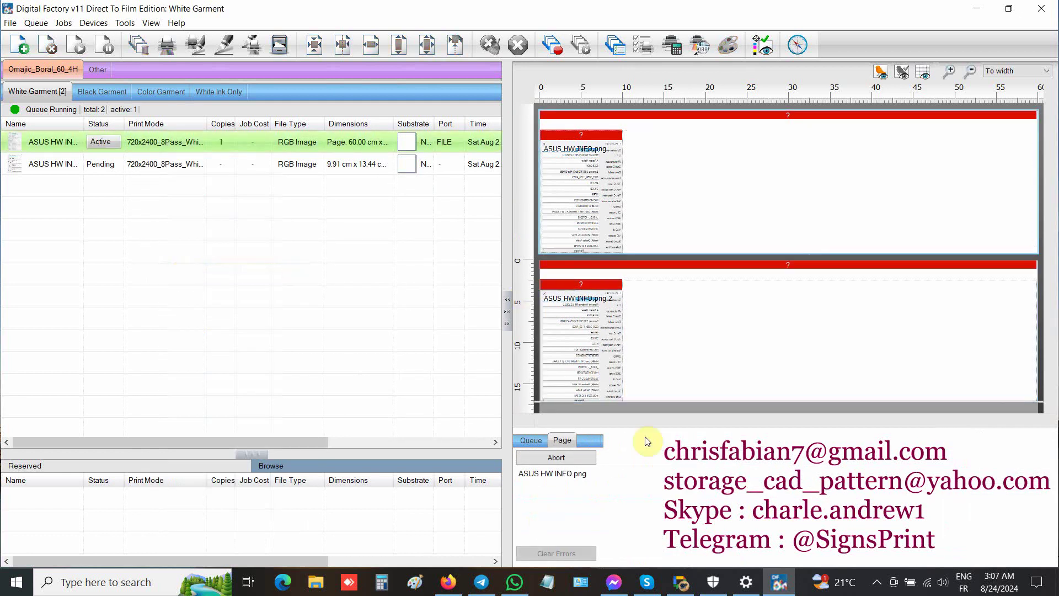
- Look through the queue, page and job settings of the White Garment queue during job processing
left_click(535, 440)
left_click(566, 440)
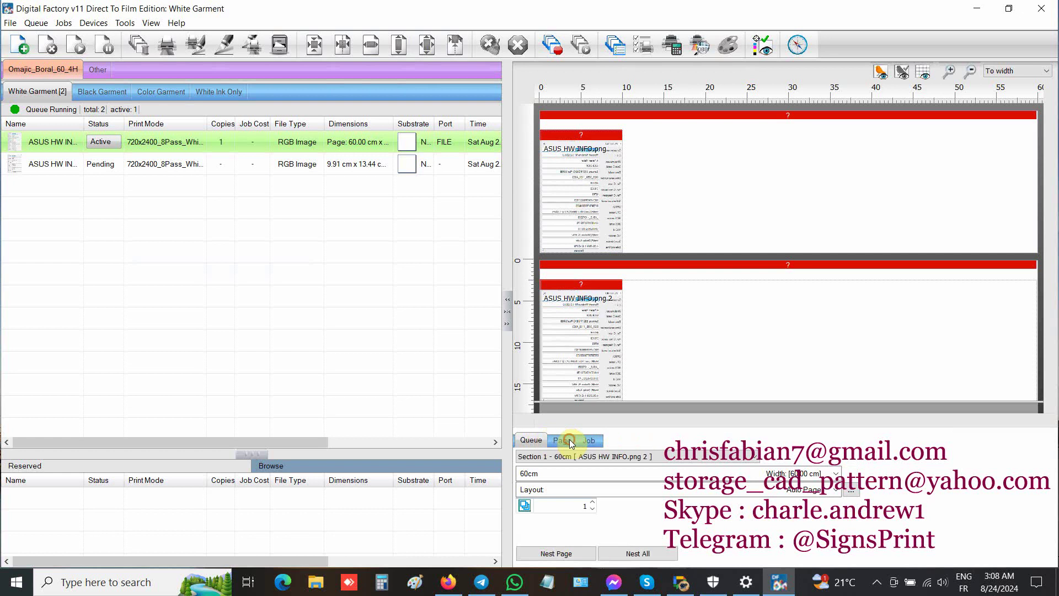
left_click(538, 439)
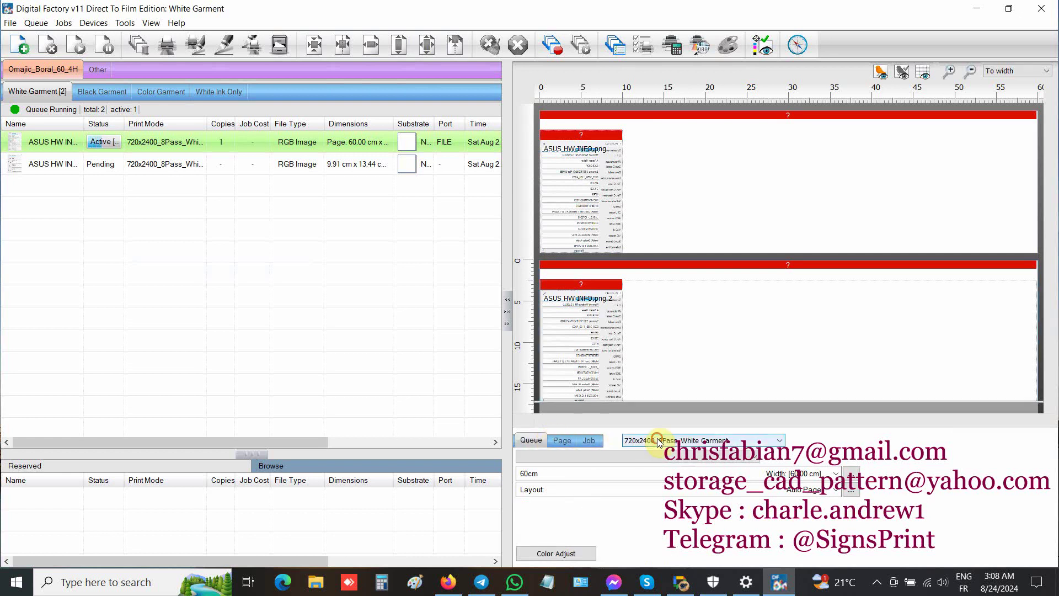
left_click(656, 440)
left_click(658, 442)
left_click(590, 440)
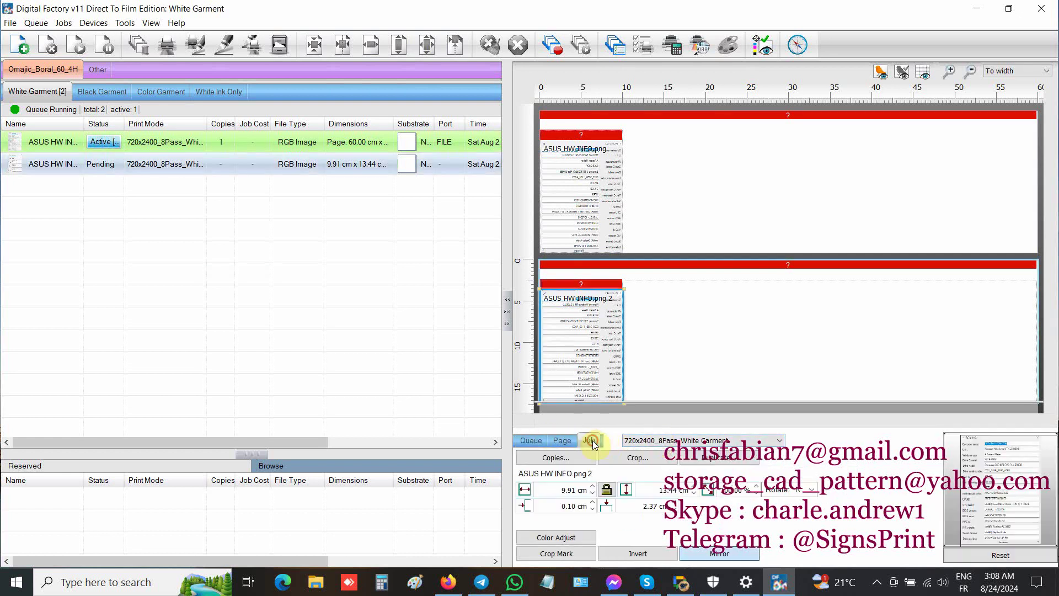
left_click(534, 441)
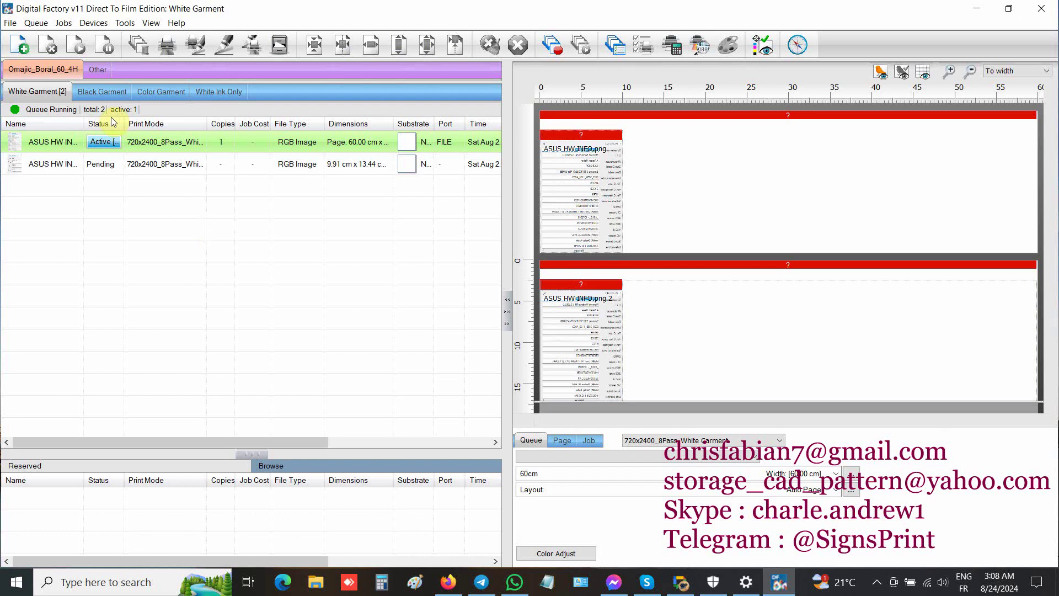
left_click_drag(280, 440, 123, 417)
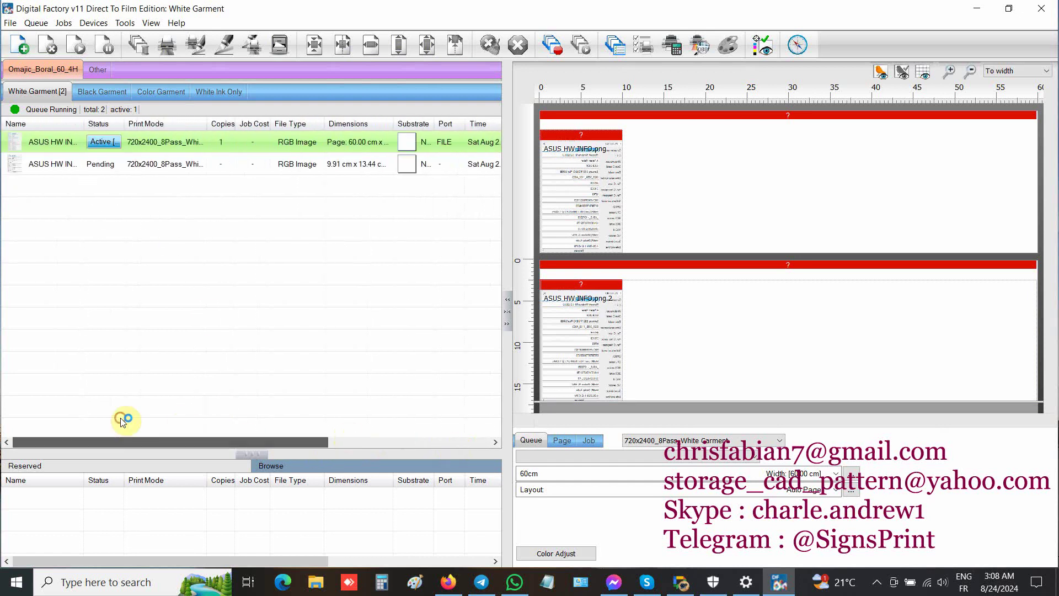
right_click(164, 147)
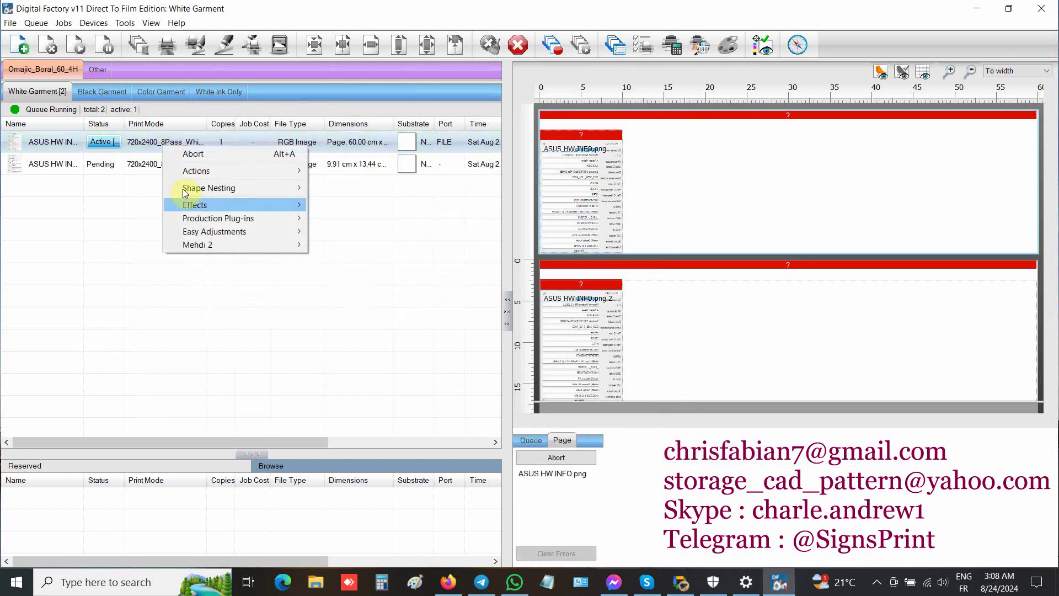
mouse_move(234, 172)
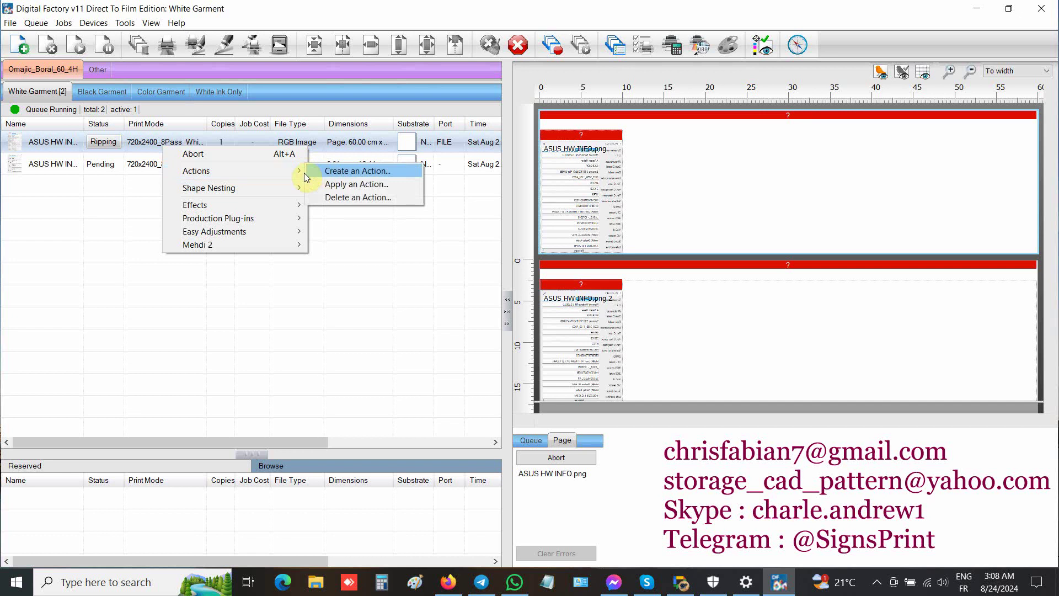
left_click(284, 189)
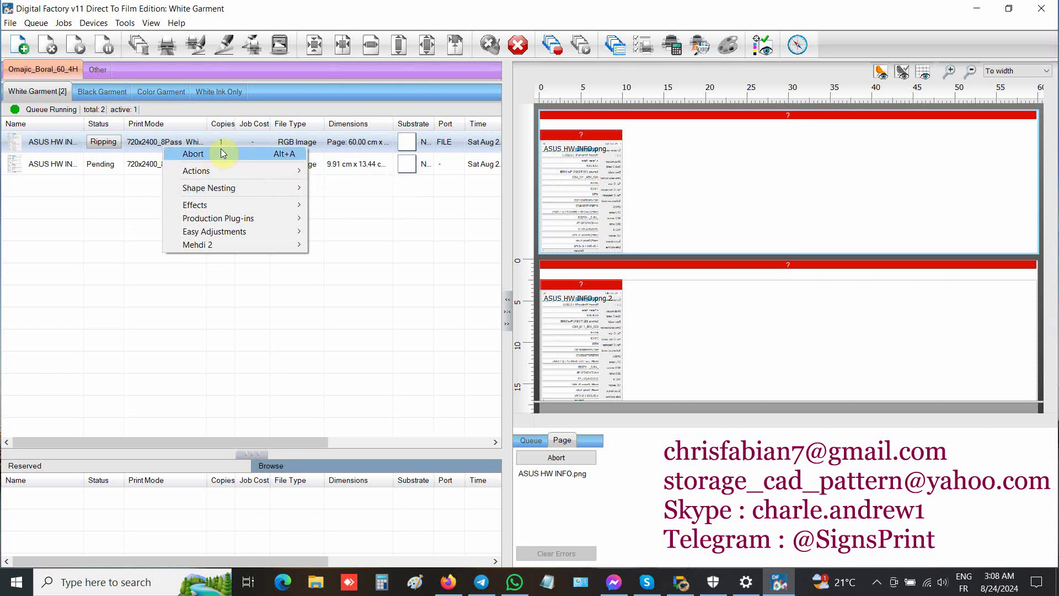
left_click(243, 204)
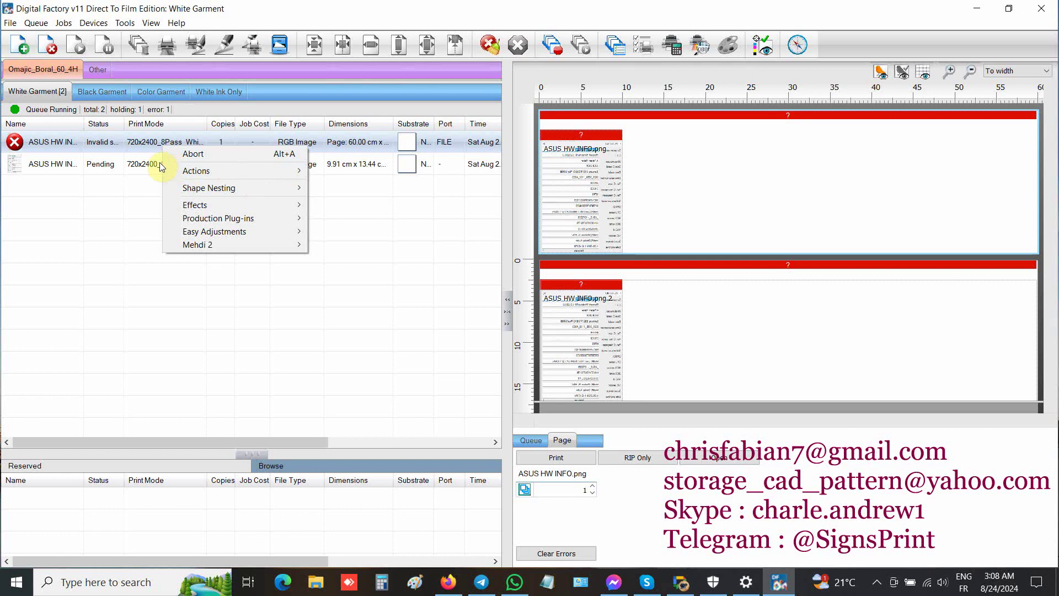
left_click(137, 166)
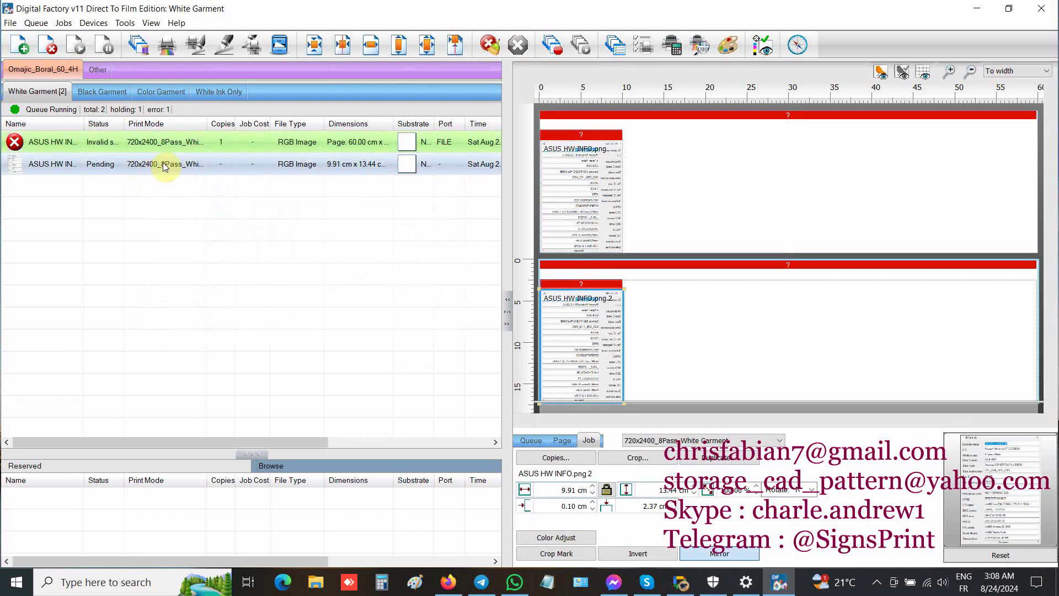
- Review the Grommet Setup, Production Markup, Print Labels and General settings in the job properties of the errored ASUS HW INFO.png job
right_click(231, 150)
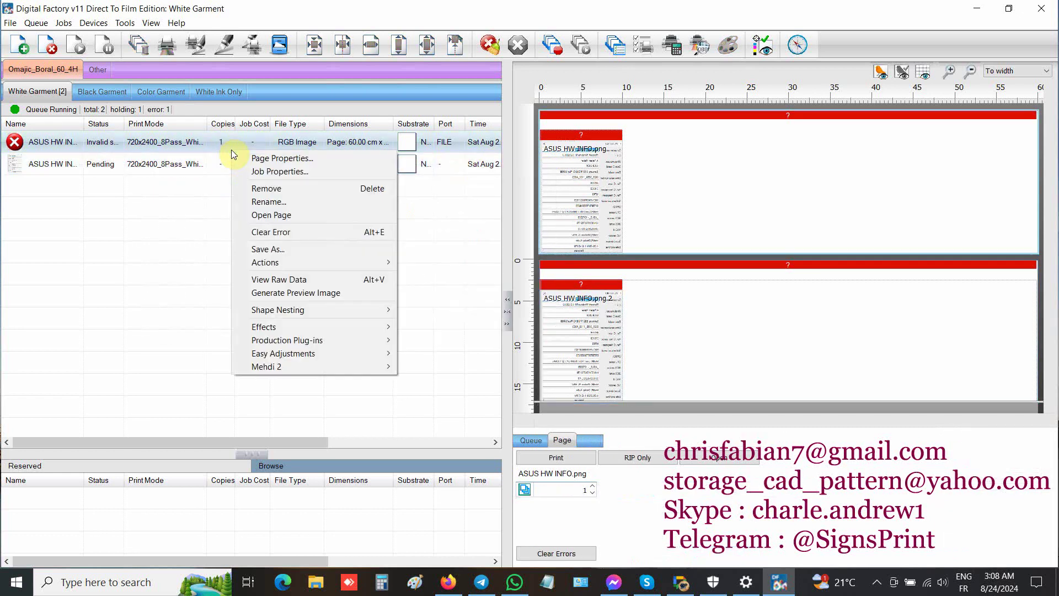
left_click(306, 172)
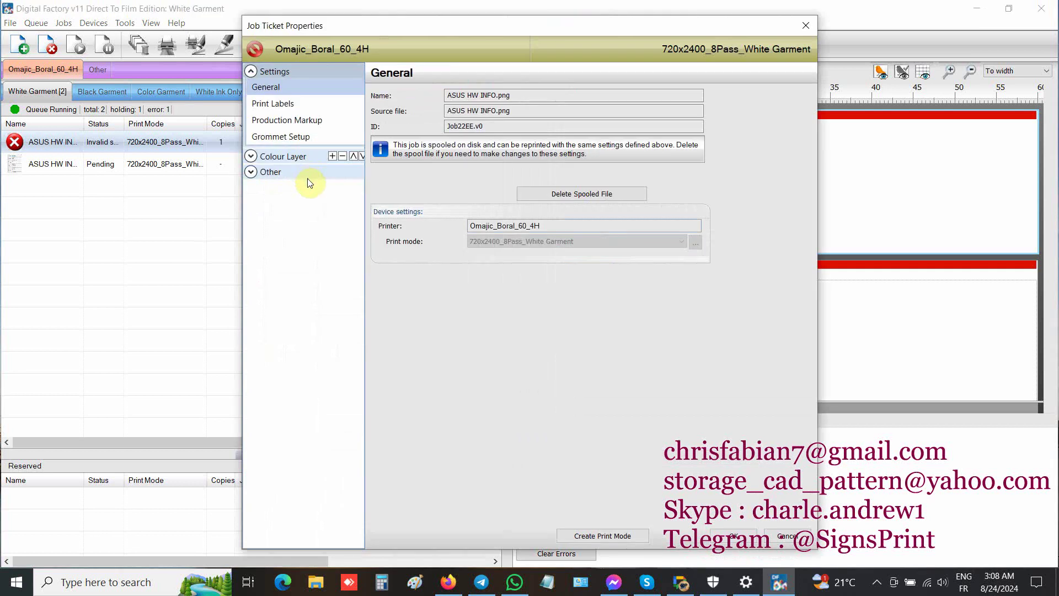
left_click(278, 138)
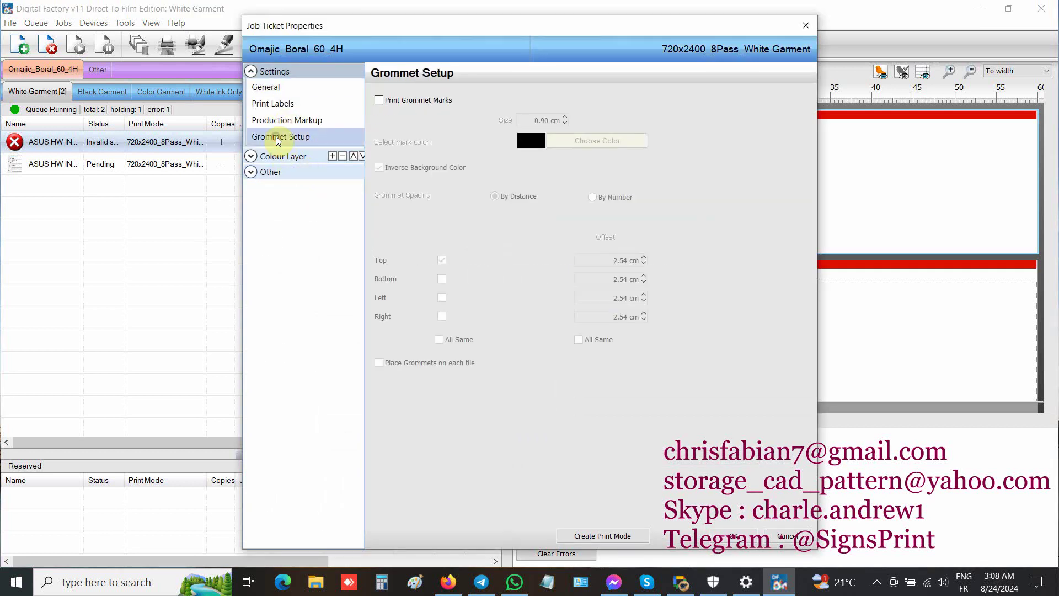
left_click(283, 122)
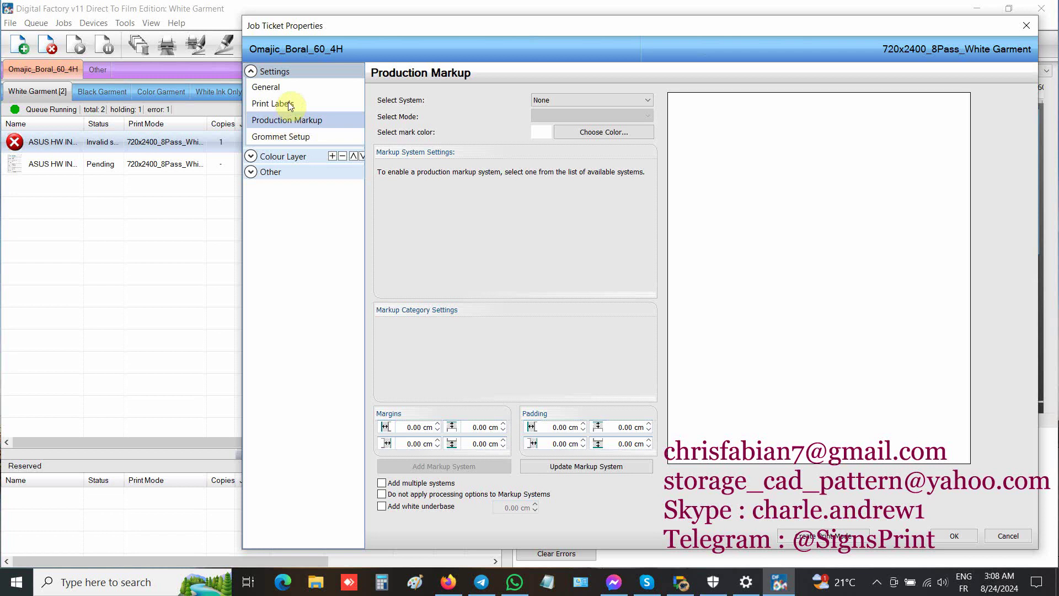
left_click(288, 104)
left_click(286, 86)
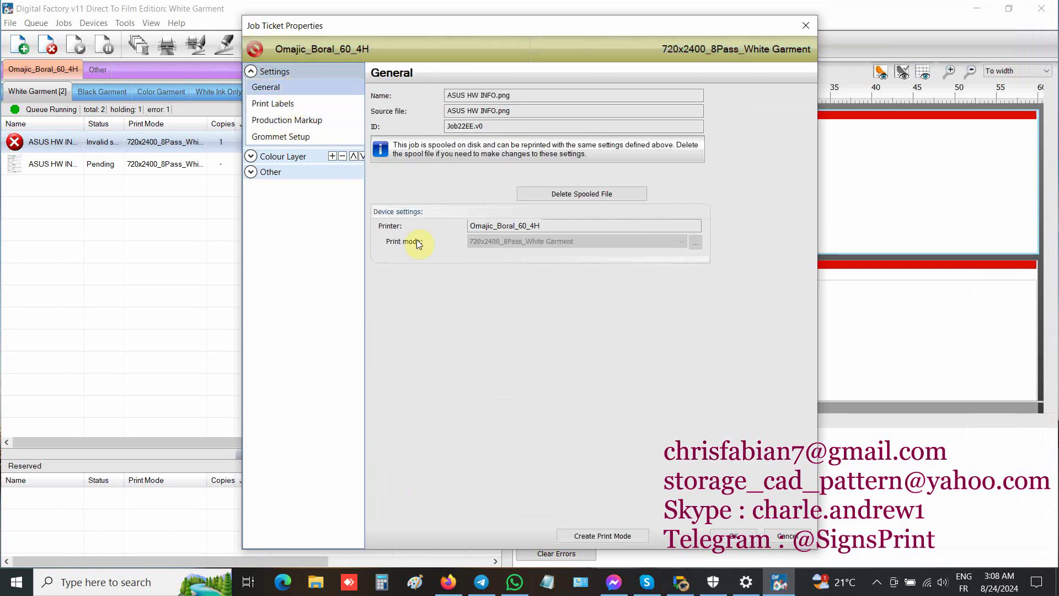
- Create a print mode named 720x2400_8Pass_White Garment from the job, replacing the existing one, and accept the job properties
left_click(602, 536)
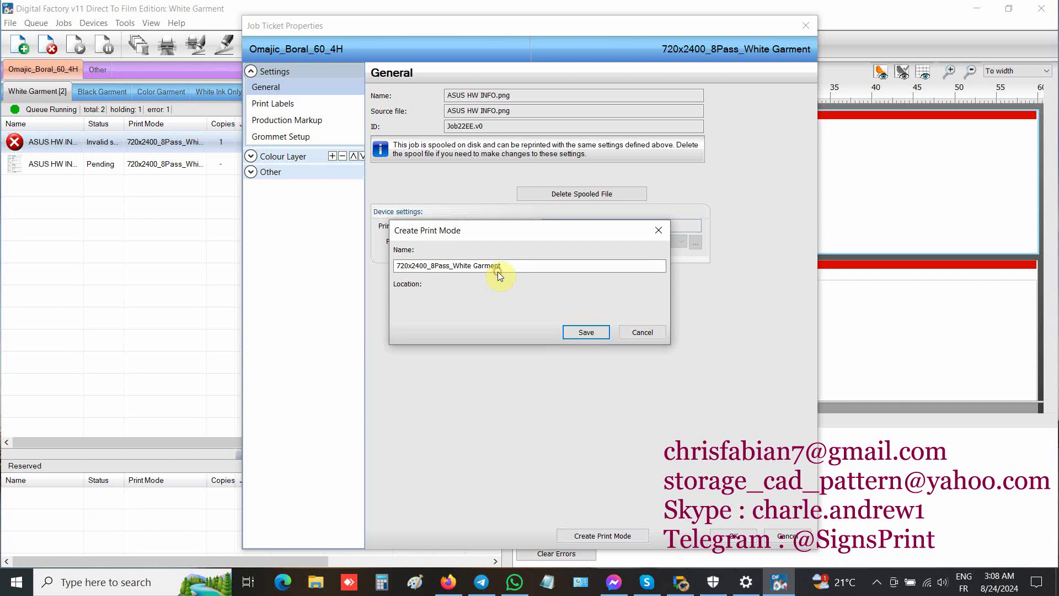
left_click(584, 332)
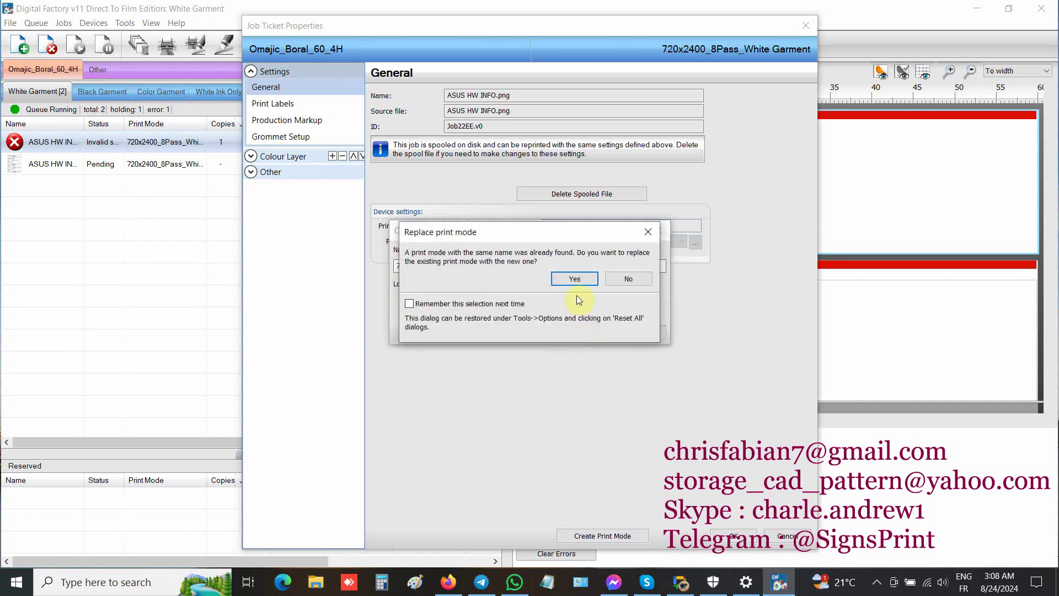
left_click(574, 278)
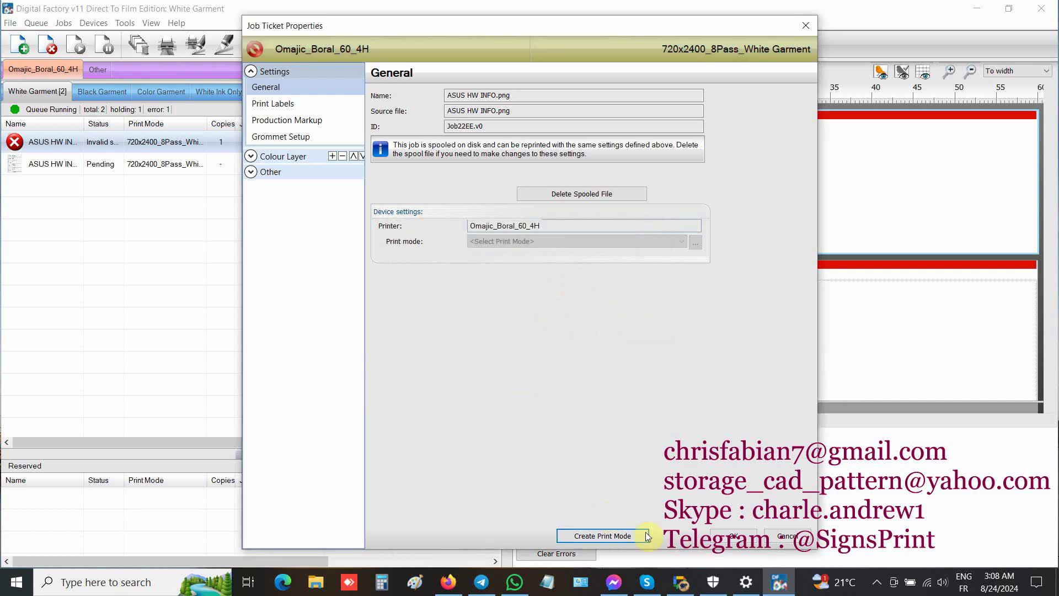
left_click(734, 536)
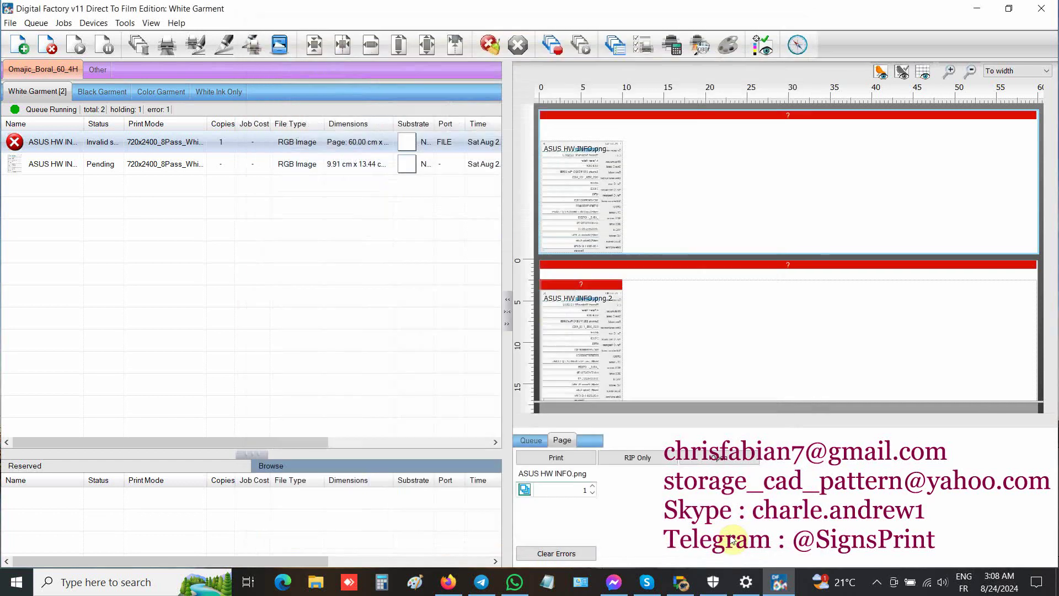
- Review the PDF Export, Shape Nesting, Variable Data and Grommet Setup settings in the White Garment queue properties
left_click(29, 22)
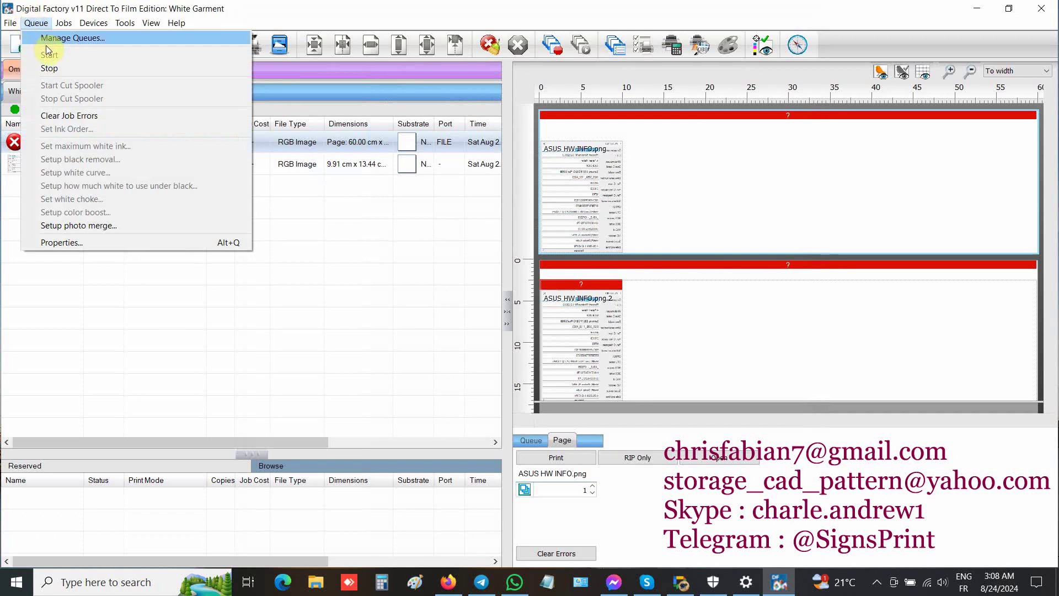
left_click(102, 243)
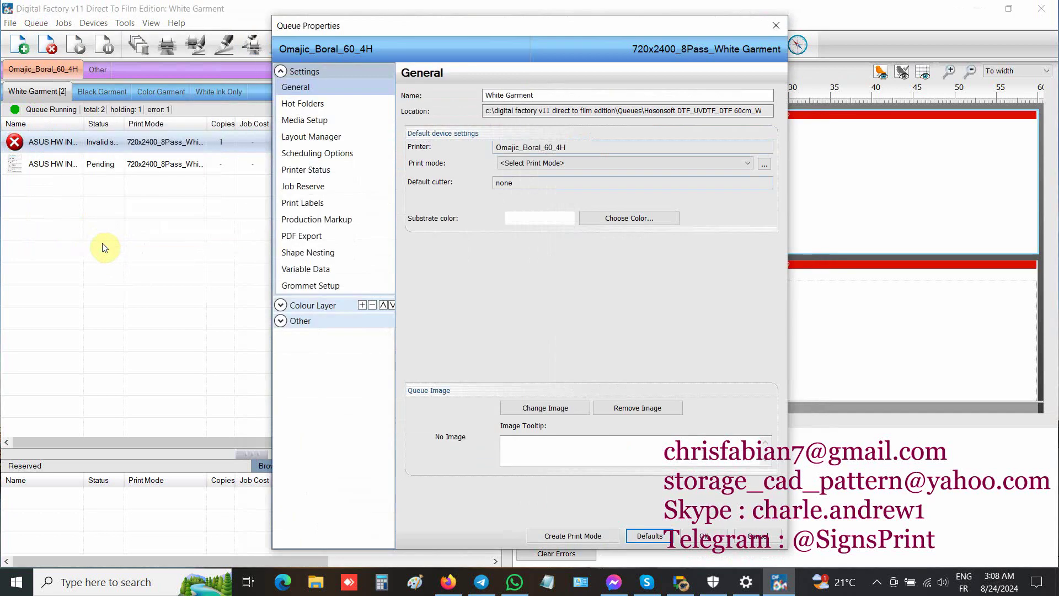
left_click(317, 233)
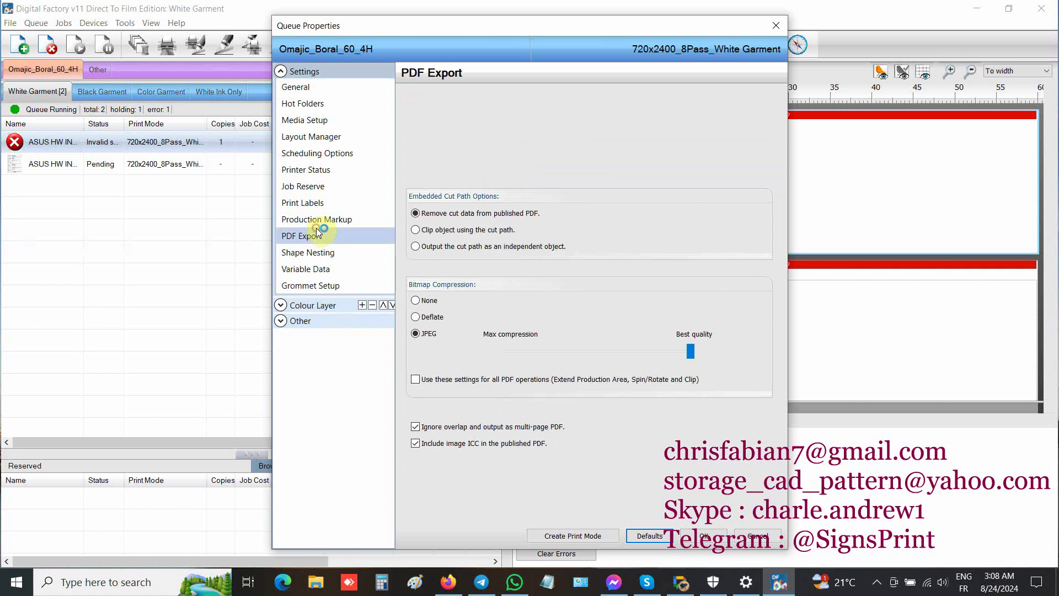
left_click(313, 257)
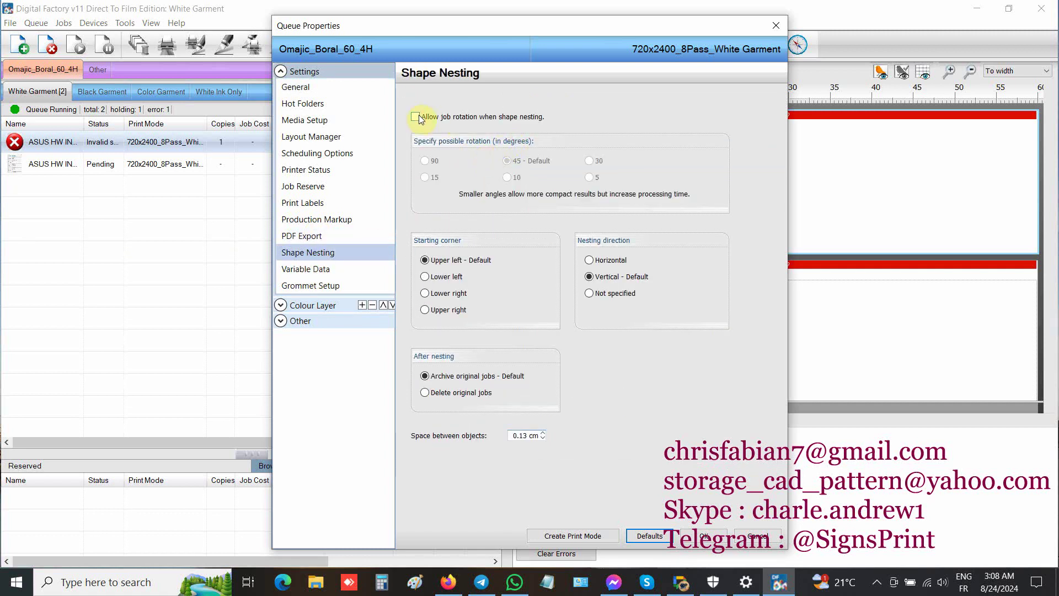
left_click(324, 271)
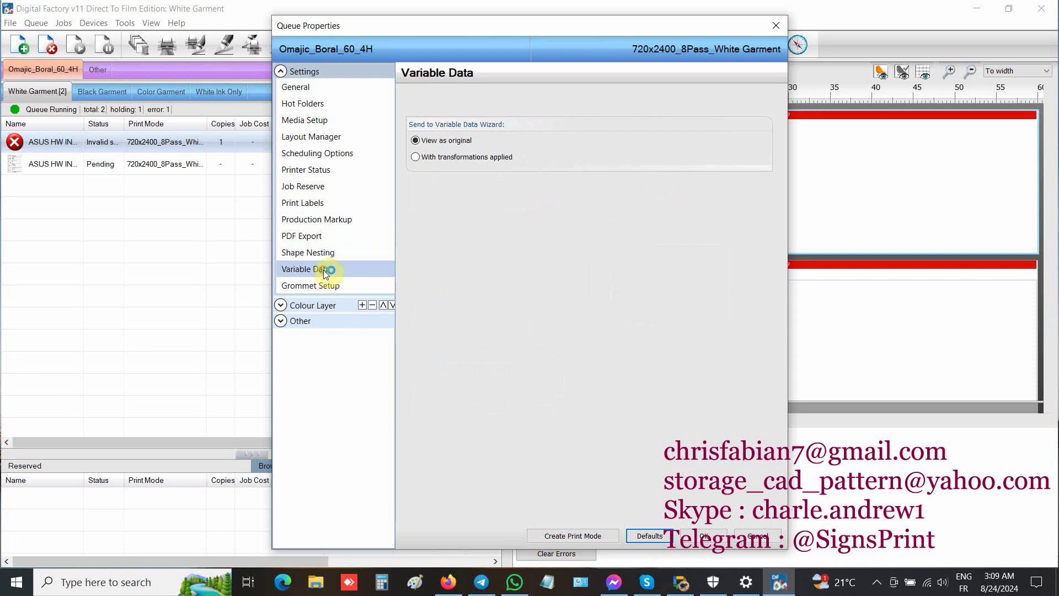
left_click(323, 282)
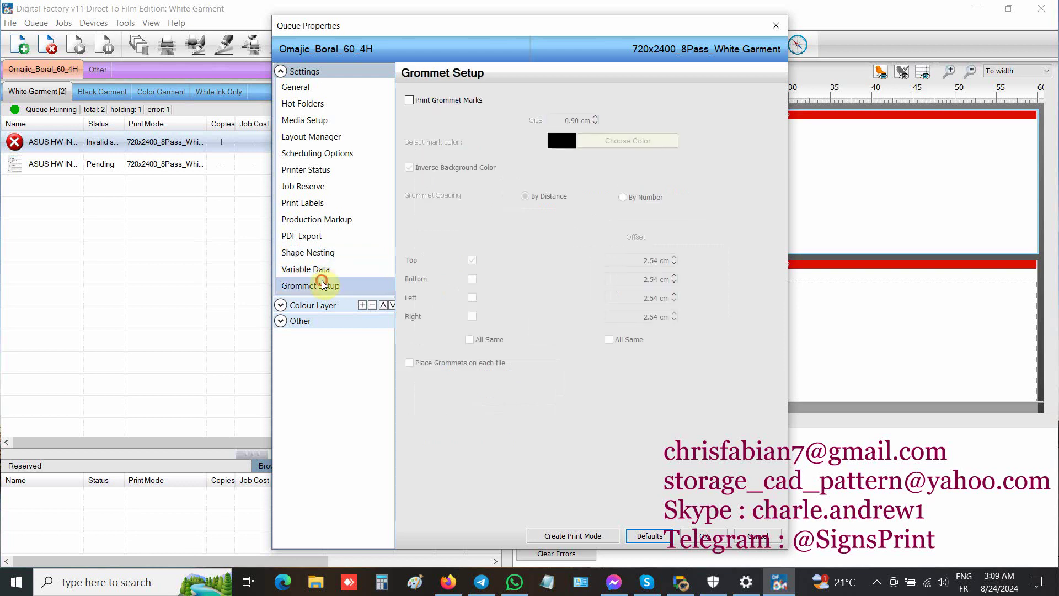
- Examine the queue's ICC Profile, Costing, Processing Options and Layer Profile settings
left_click(285, 306)
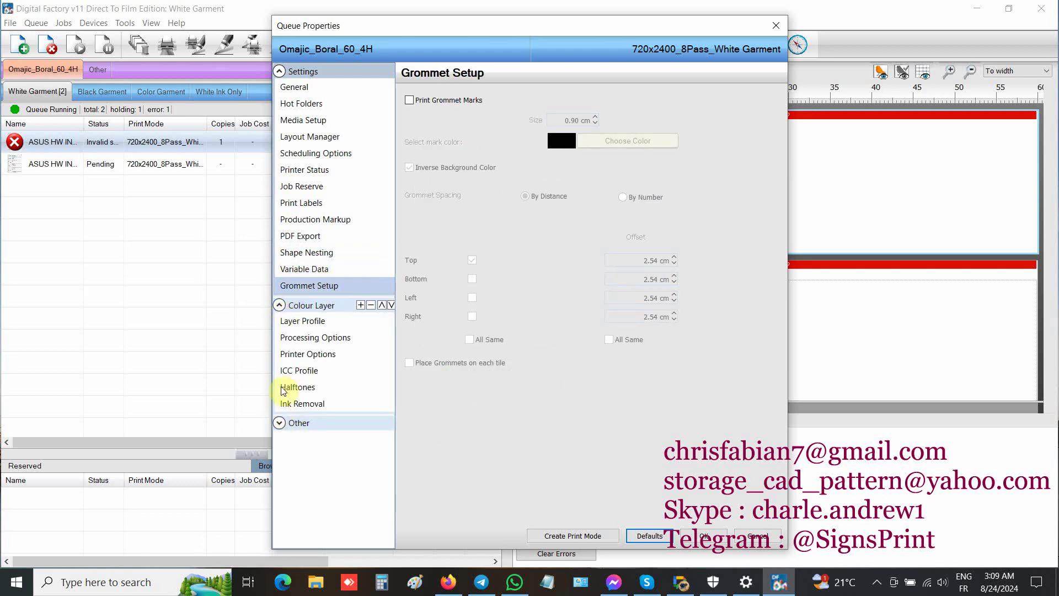
left_click(298, 370)
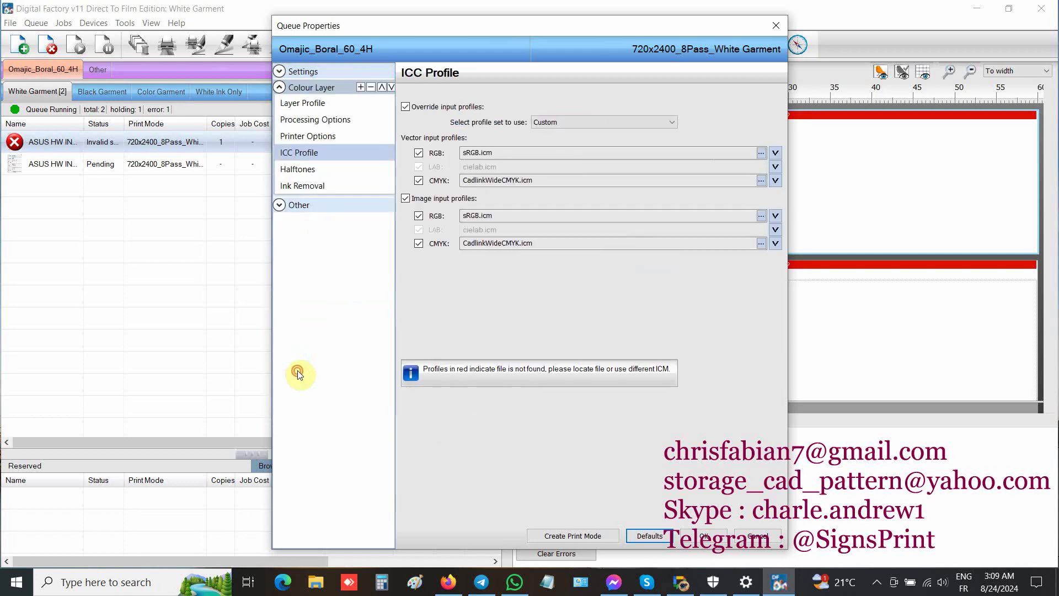
left_click(279, 208)
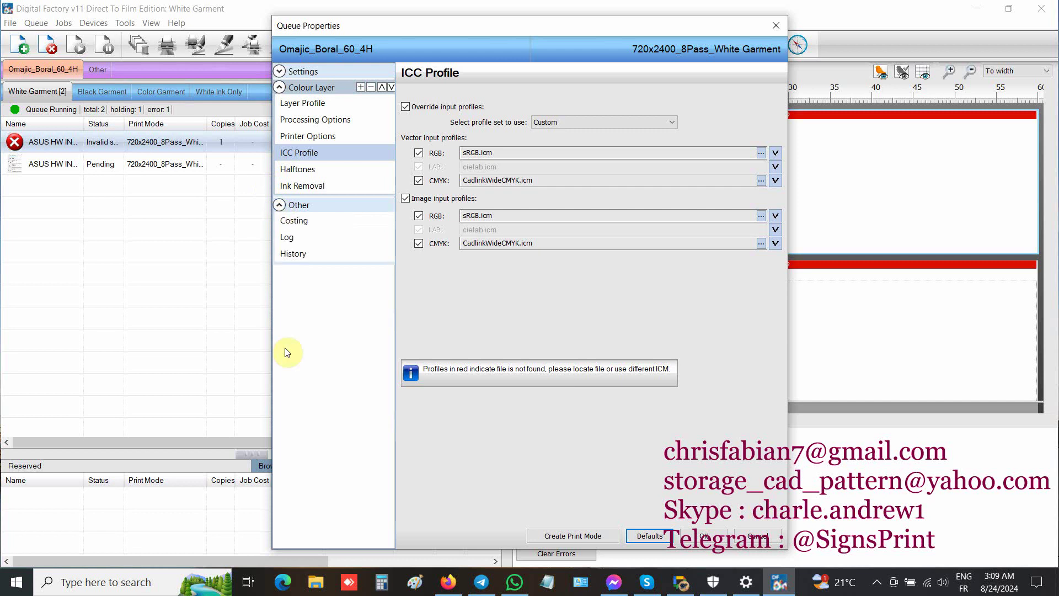
left_click(295, 224)
left_click(297, 120)
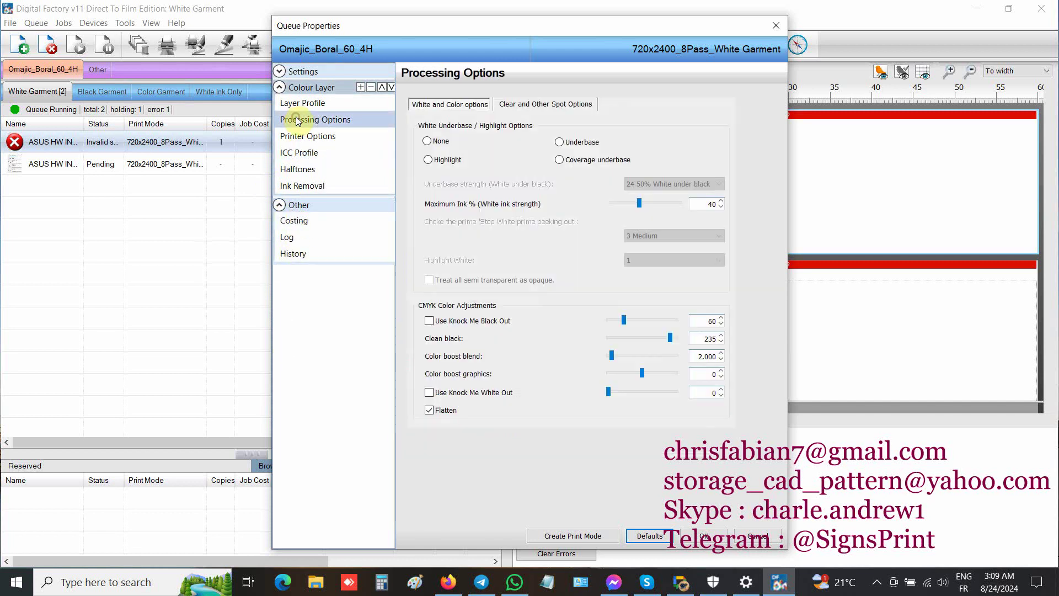
left_click(305, 103)
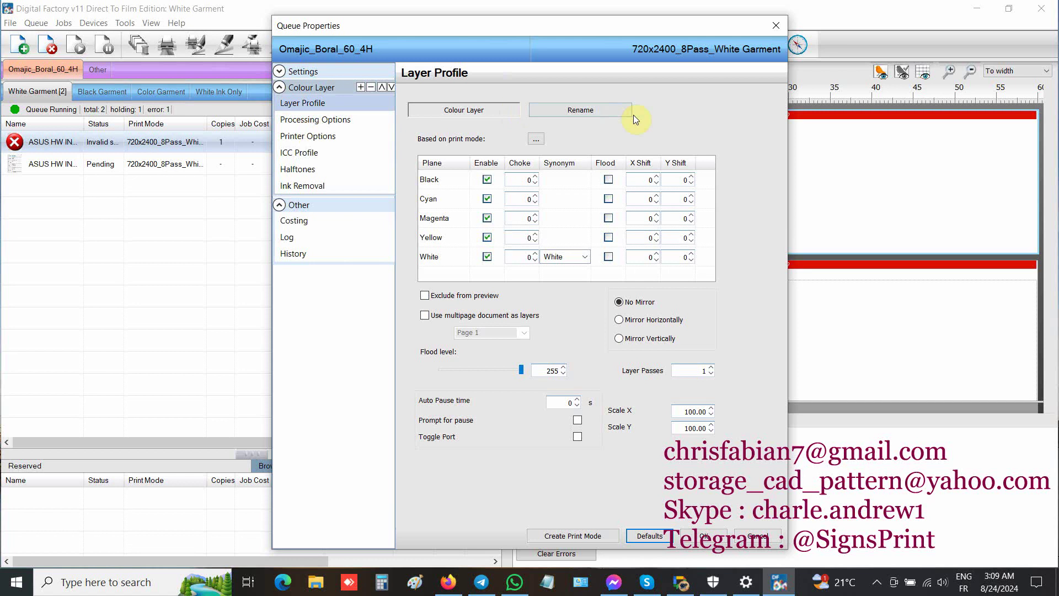
left_click(595, 111)
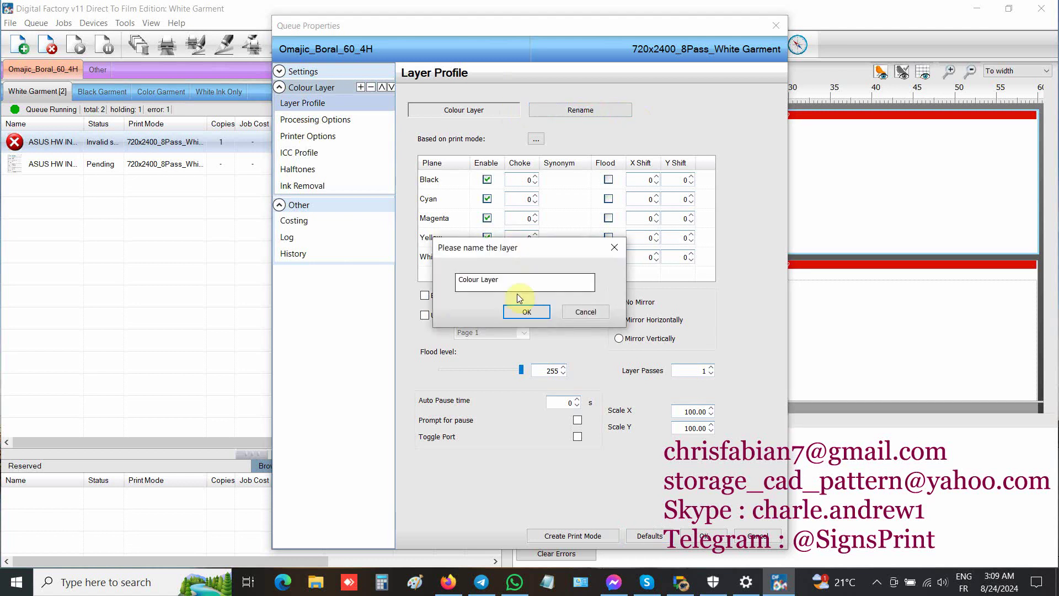
left_click(518, 311)
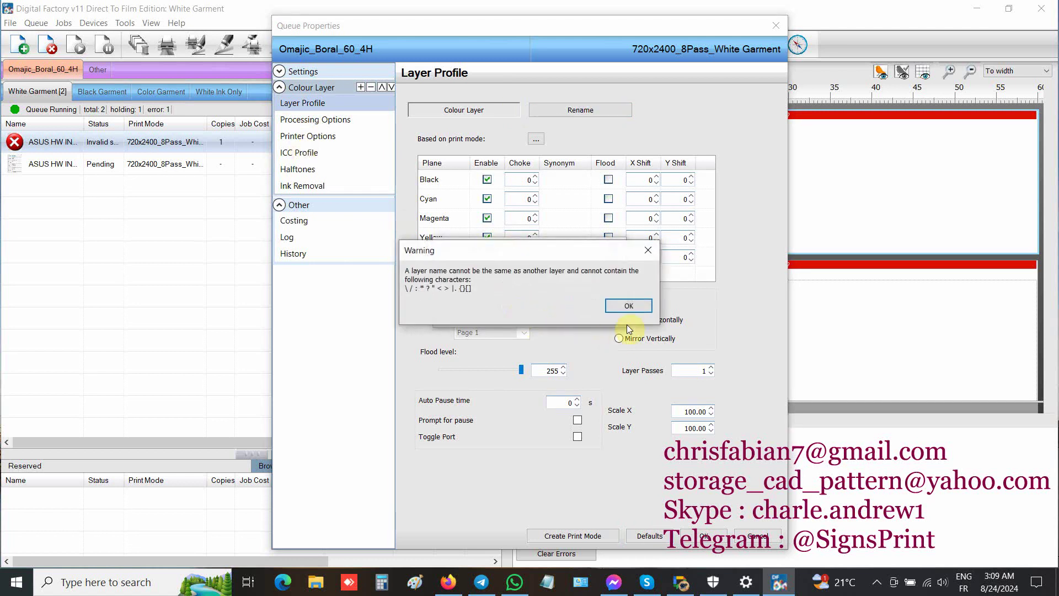
left_click(631, 309)
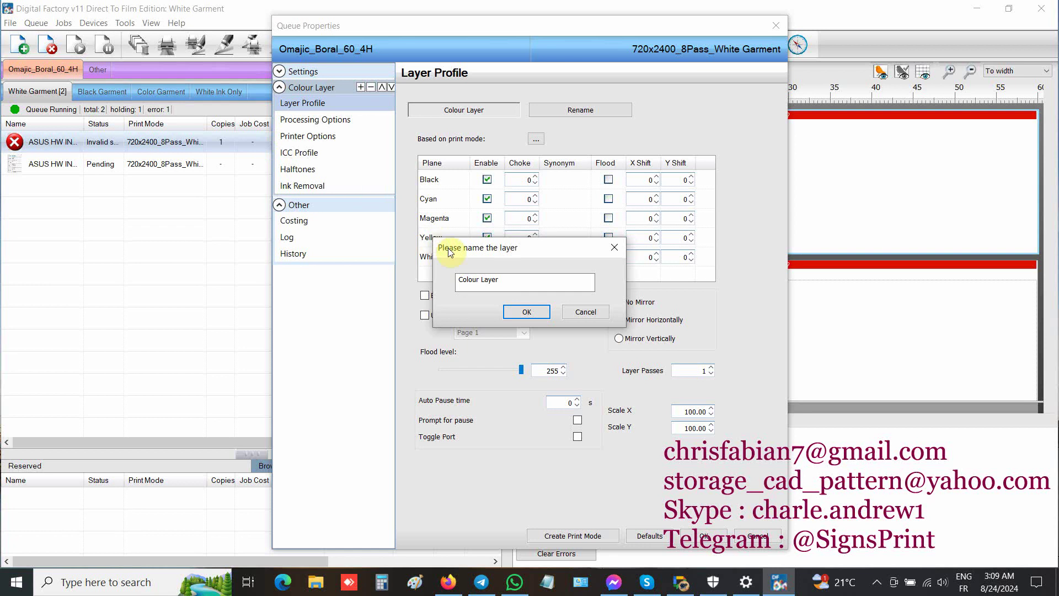
left_click(585, 311)
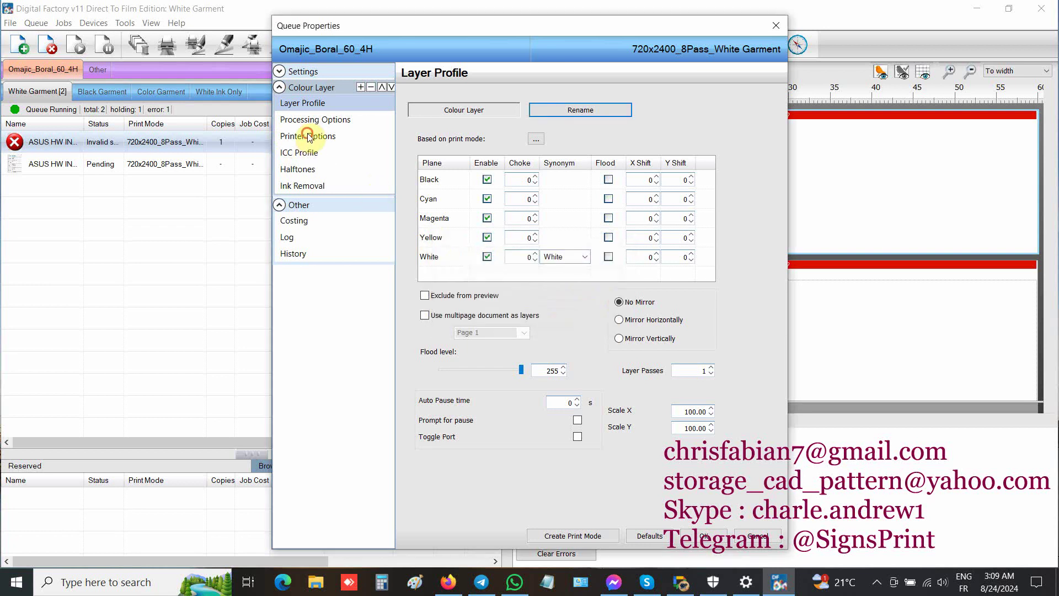
- Check the colour layer's Printer Options and accept the queue properties
left_click(308, 136)
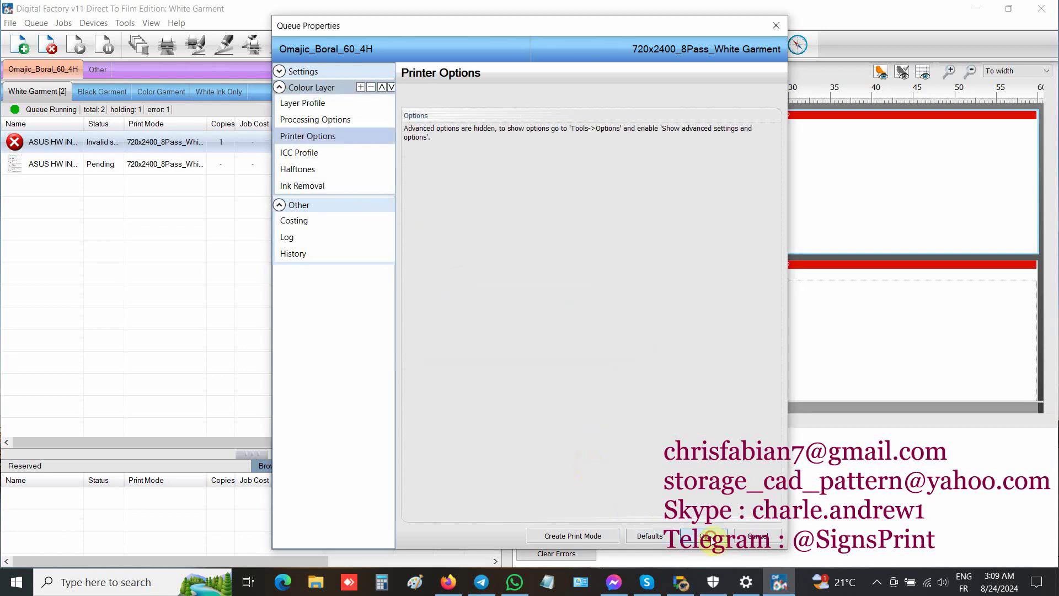
left_click(704, 535)
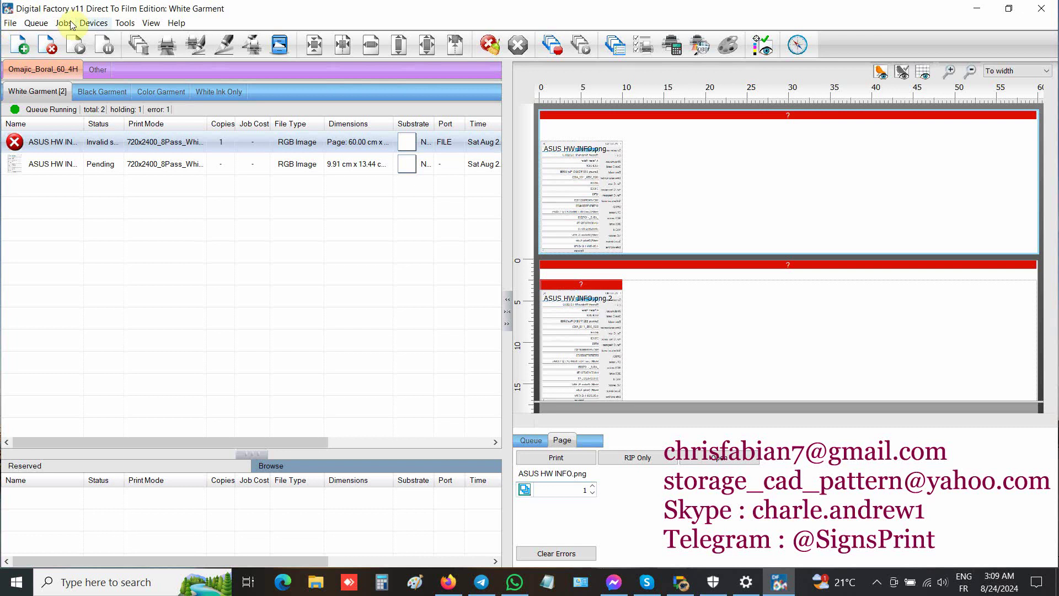
- Review the program's Storage and Archiving, RIP, Processing and Preview Options settings, then save and close them
left_click(93, 22)
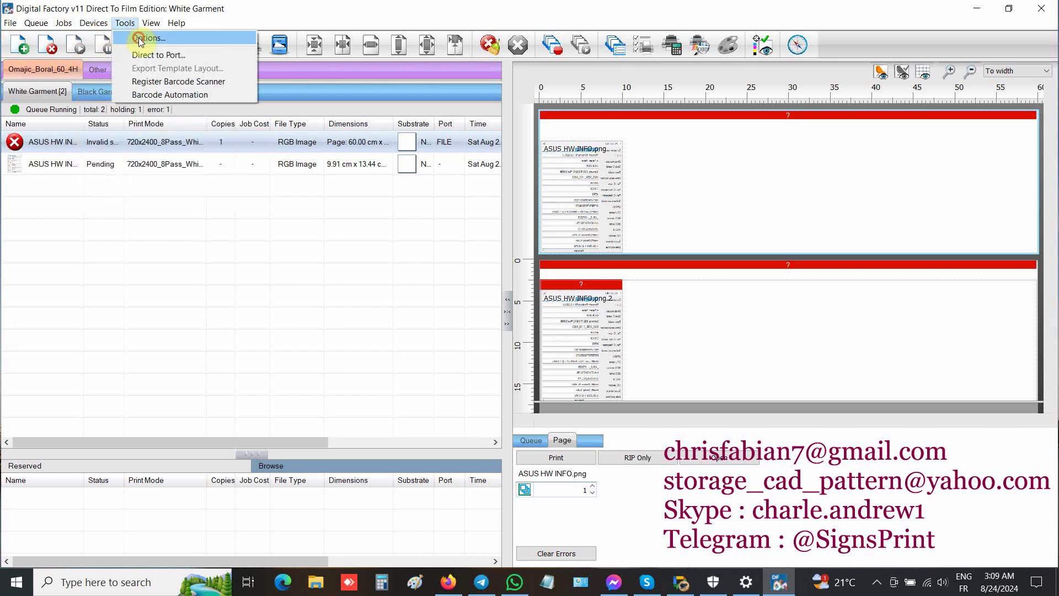
left_click(140, 38)
left_click(317, 99)
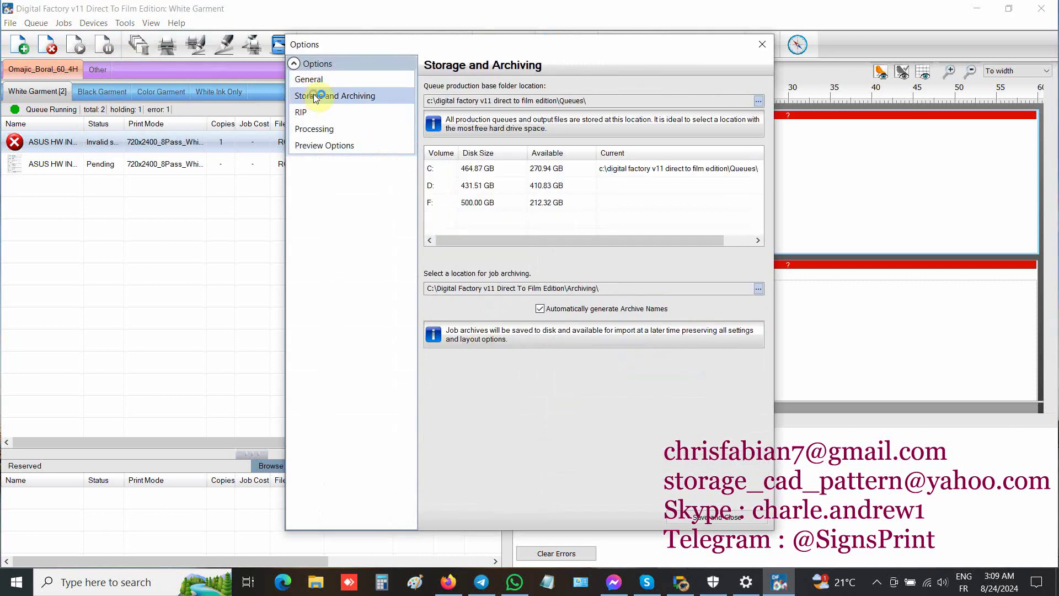
left_click(310, 115)
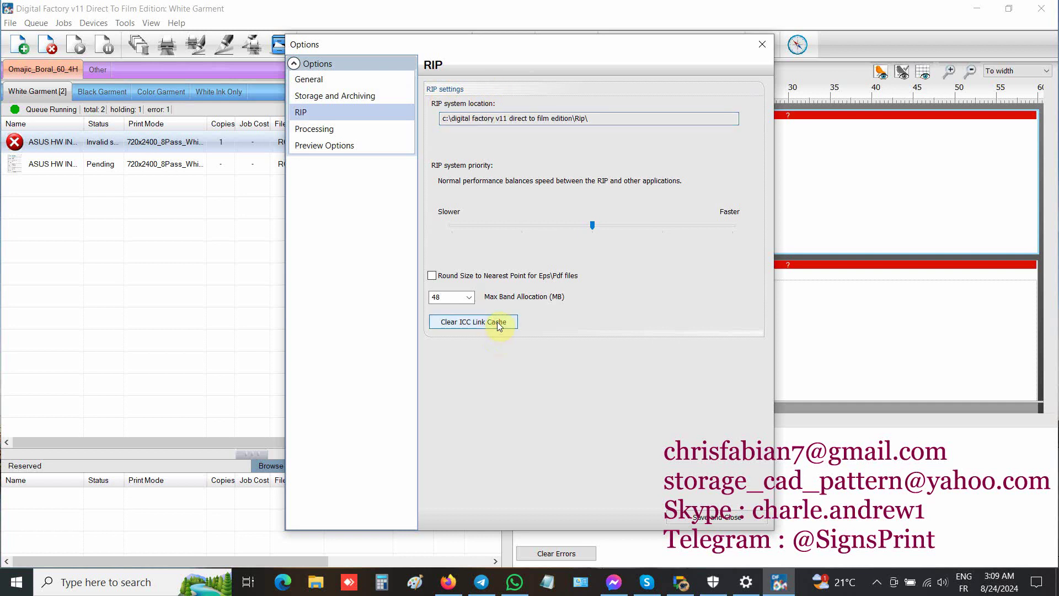
left_click(316, 133)
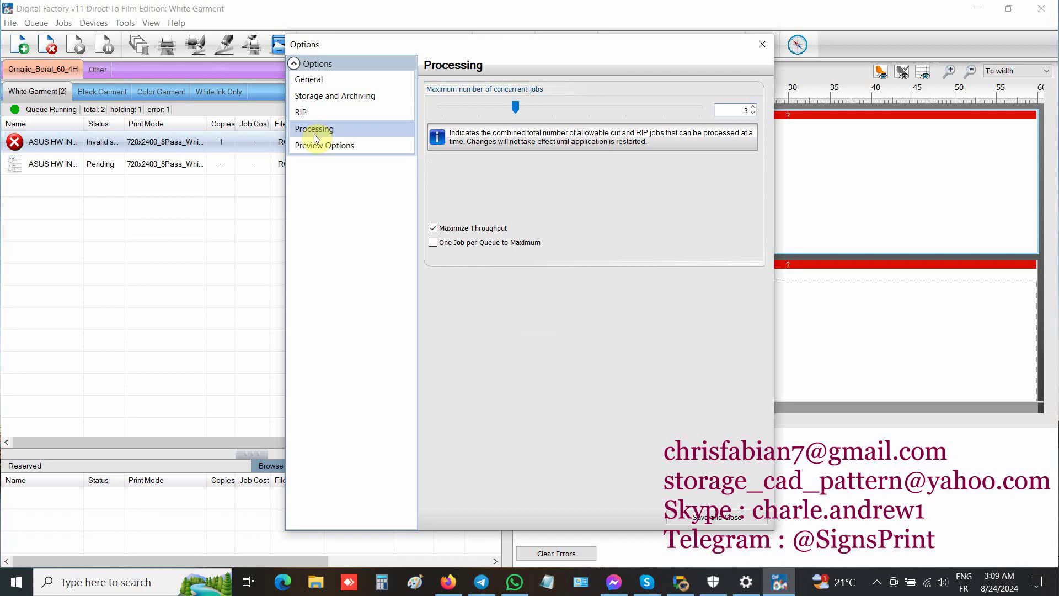
left_click(318, 145)
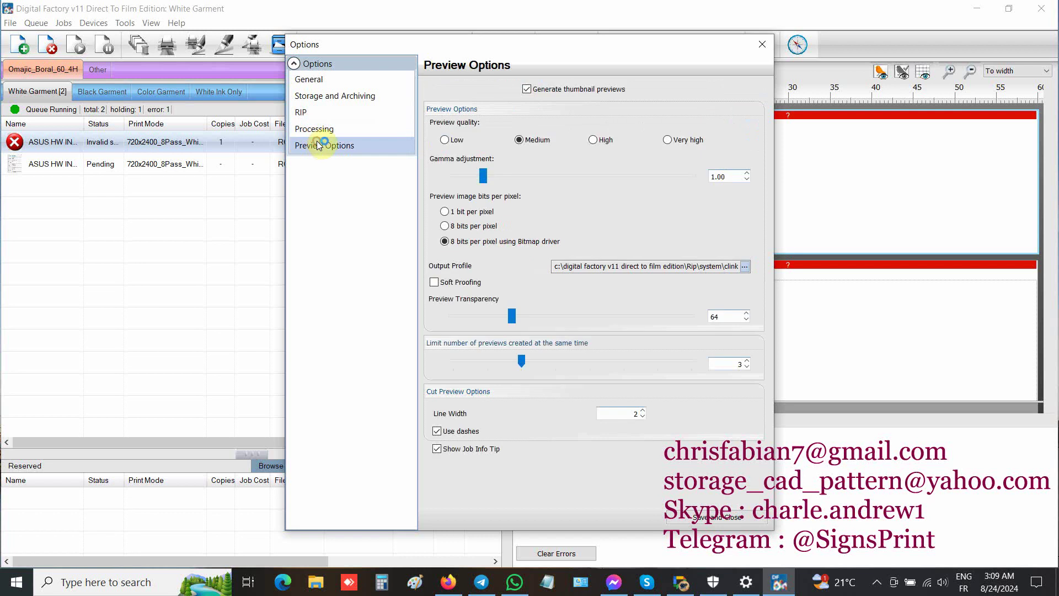
left_click(712, 518)
- Open Barcode Automation for a look and dismiss it
left_click(126, 23)
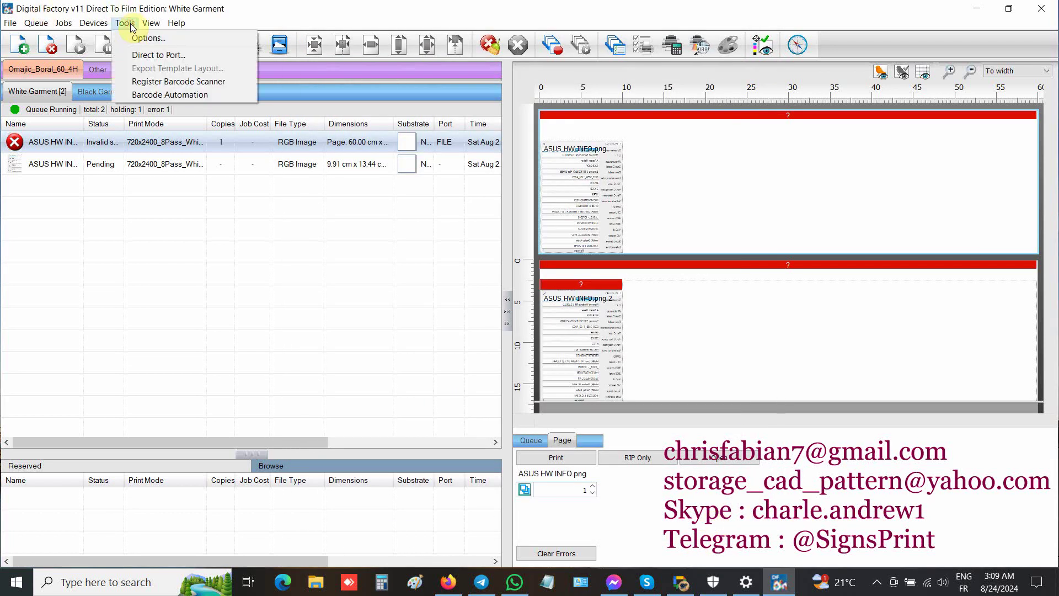
left_click(161, 97)
left_click(600, 330)
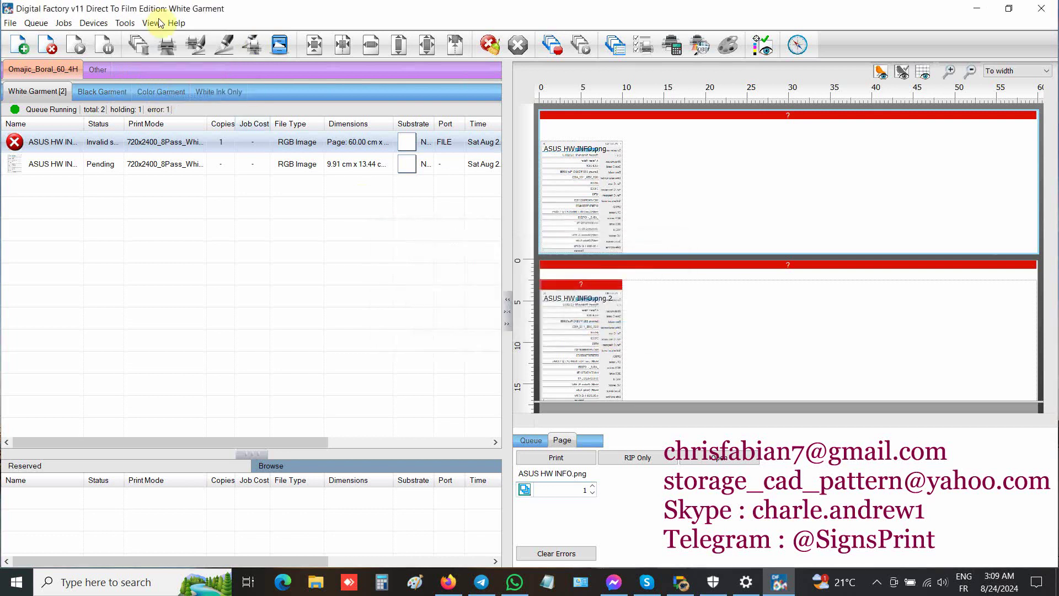
left_click(150, 23)
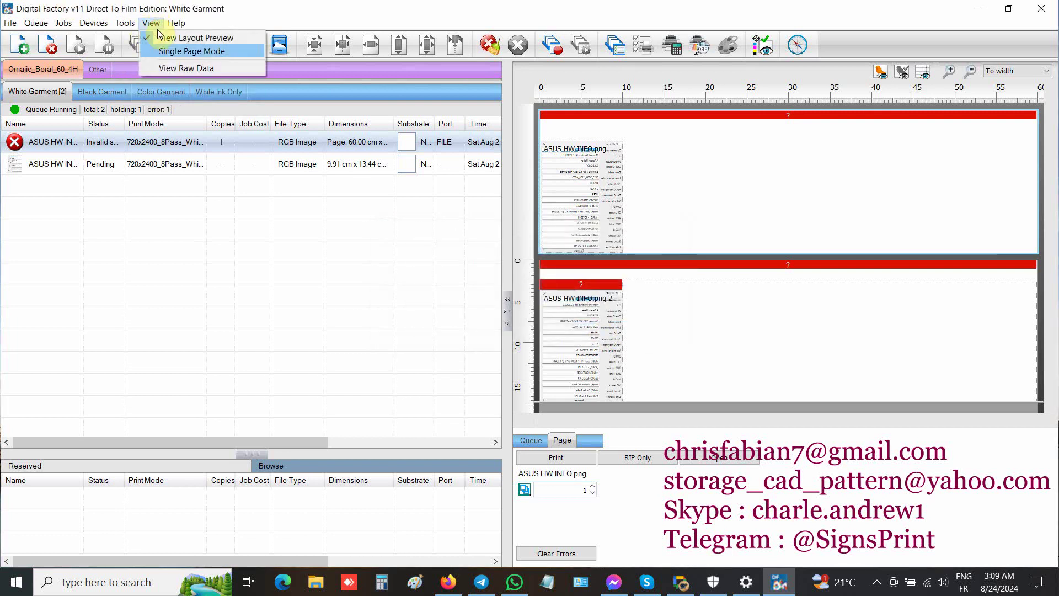
left_click(176, 34)
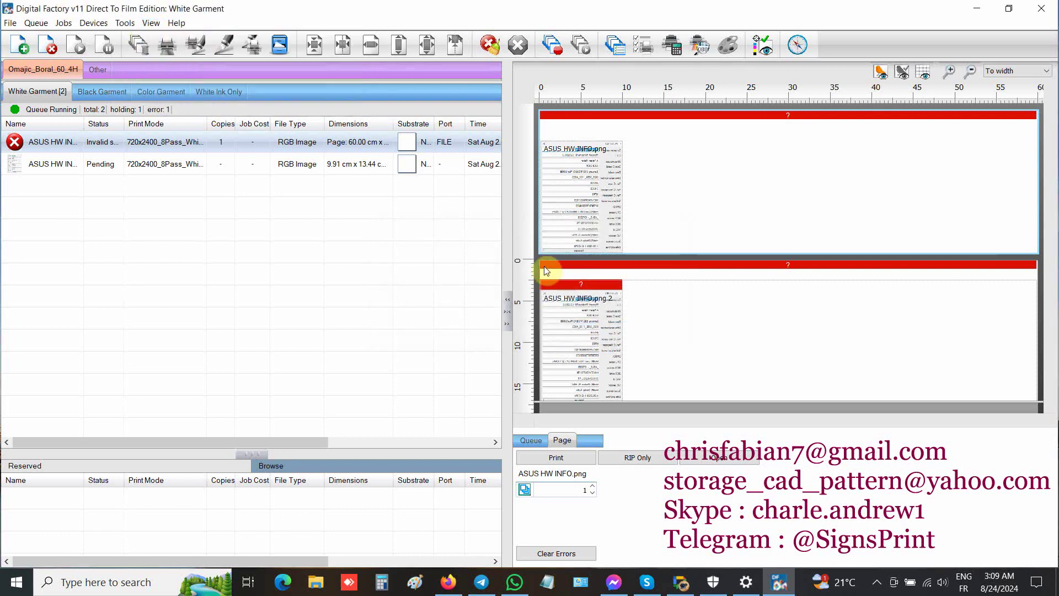
left_click(878, 584)
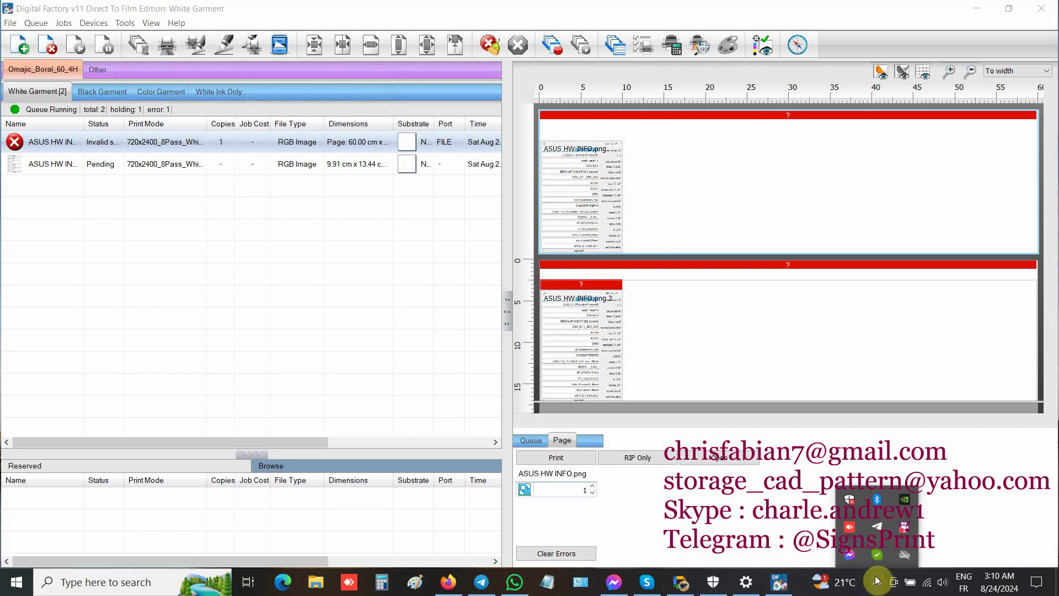
right_click(905, 529)
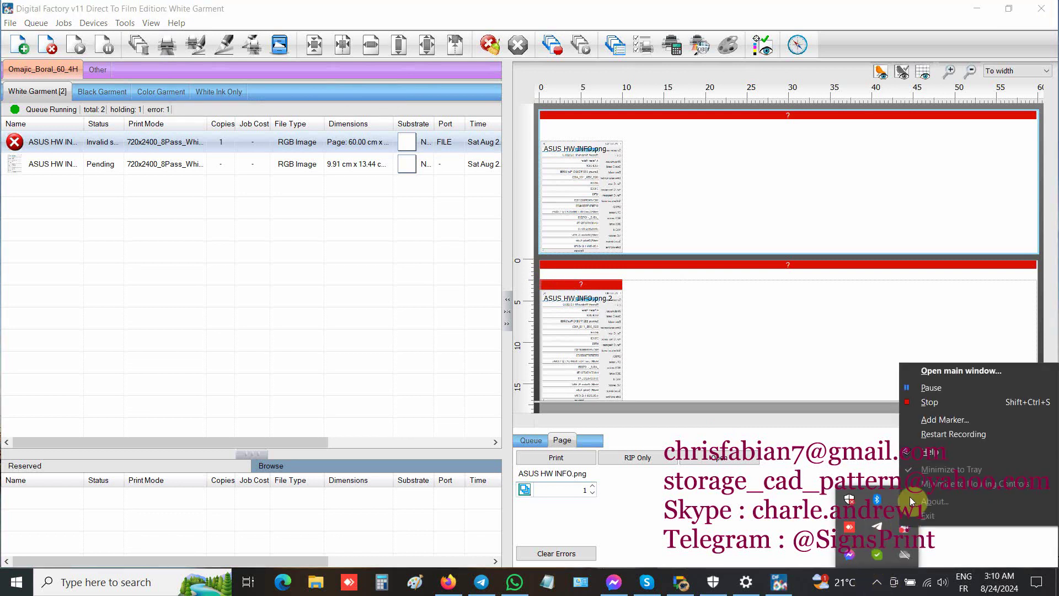